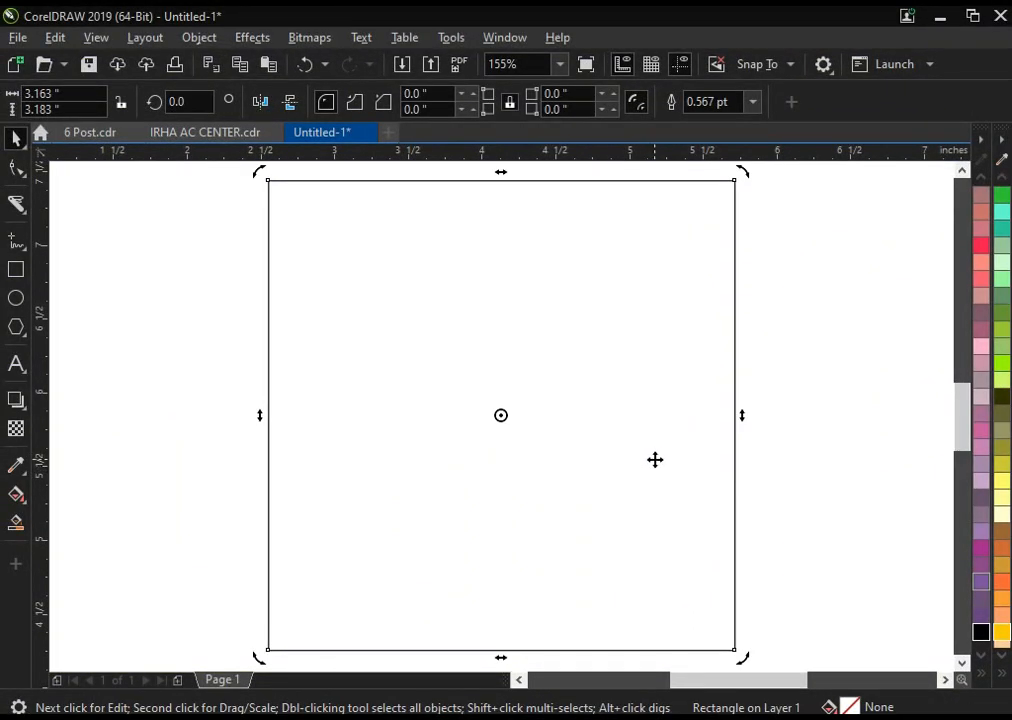
Place the crowd photo over the empty square and PowerClip it inside the square frame
{"action": "scroll", "coordinate": [316, 372], "scroll_direction": "down", "scroll_amount": 3}
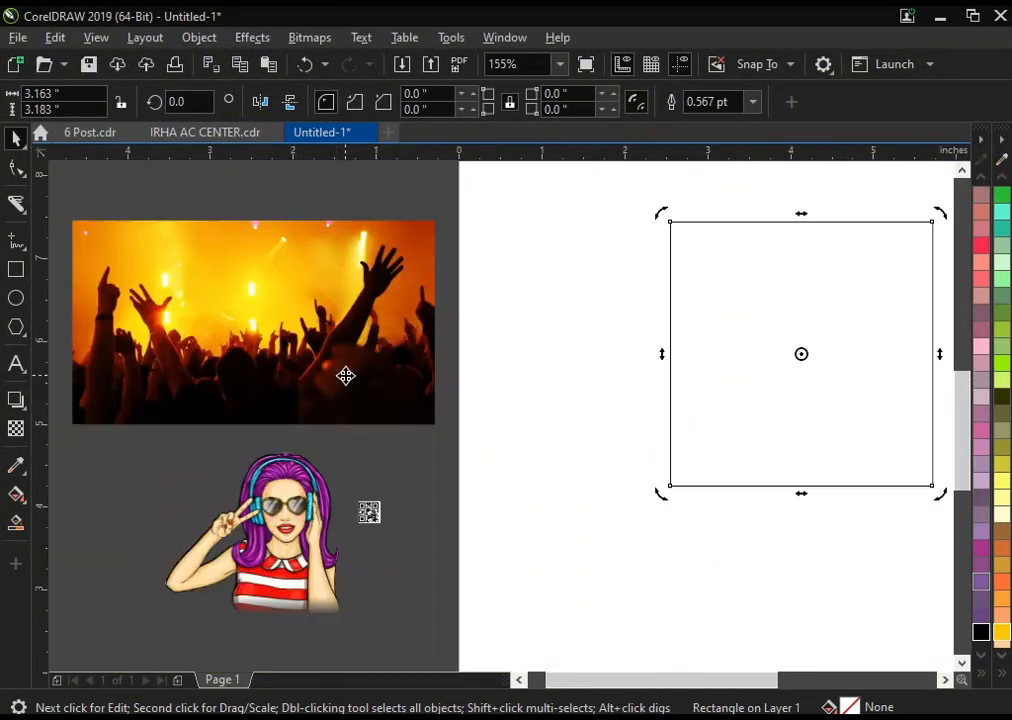
{"action": "left_click", "coordinate": [361, 330]}
{"action": "left_click_drag", "start_coordinate": [361, 330], "coordinate": [670, 298]}
{"action": "scroll", "coordinate": [644, 328], "scroll_direction": "up", "scroll_amount": 1}
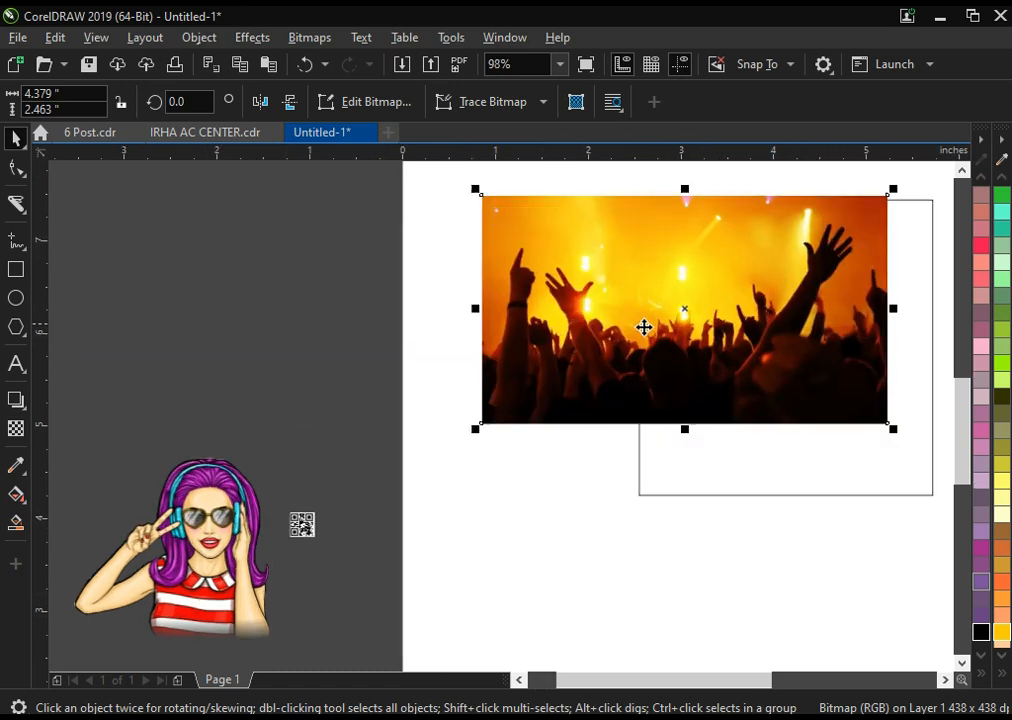
{"action": "right_click", "coordinate": [524, 375]}
{"action": "left_click", "coordinate": [600, 422]}
{"action": "left_click", "coordinate": [790, 460]}
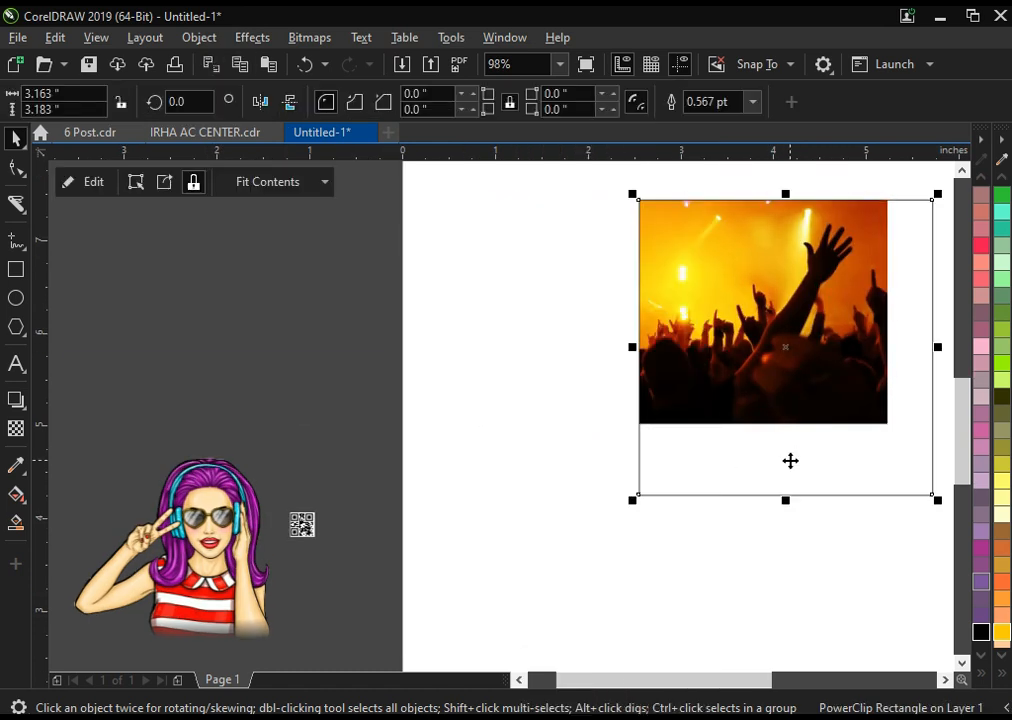
Edit the PowerClip contents and reposition the crowd photo so it spans the frame's full width at its upper edge
{"action": "double_click", "coordinate": [790, 460]}
{"action": "key", "text": "F2"}
{"action": "left_click_drag", "start_coordinate": [542, 210], "coordinate": [990, 543]}
{"action": "left_click_drag", "start_coordinate": [622, 392], "coordinate": [689, 373]}
{"action": "scroll", "coordinate": [689, 373], "scroll_direction": "down", "scroll_amount": 3}
{"action": "key", "text": "F2"}
{"action": "left_click_drag", "start_coordinate": [388, 248], "coordinate": [914, 540]}
{"action": "left_click_drag", "start_coordinate": [592, 422], "coordinate": [633, 443]}
{"action": "left_click", "coordinate": [87, 189]}
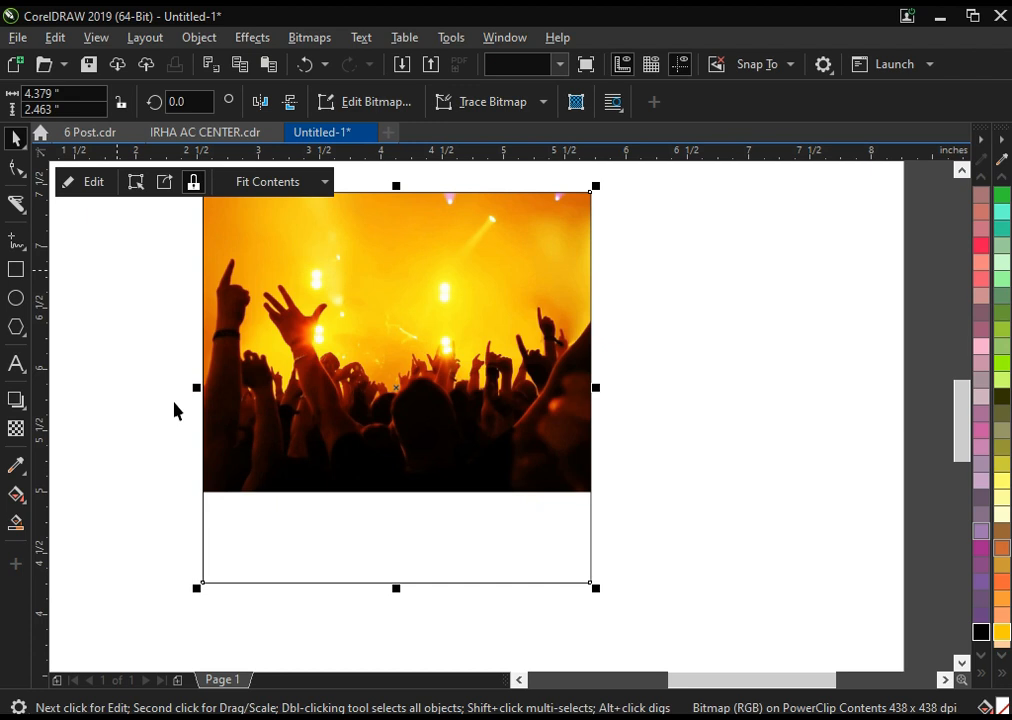
Inside the PowerClip, draw a rectangle about 3.163 by 1.25 inches across the frame's lower part, overlapping the photo's bottom
{"action": "double_click", "coordinate": [333, 428]}
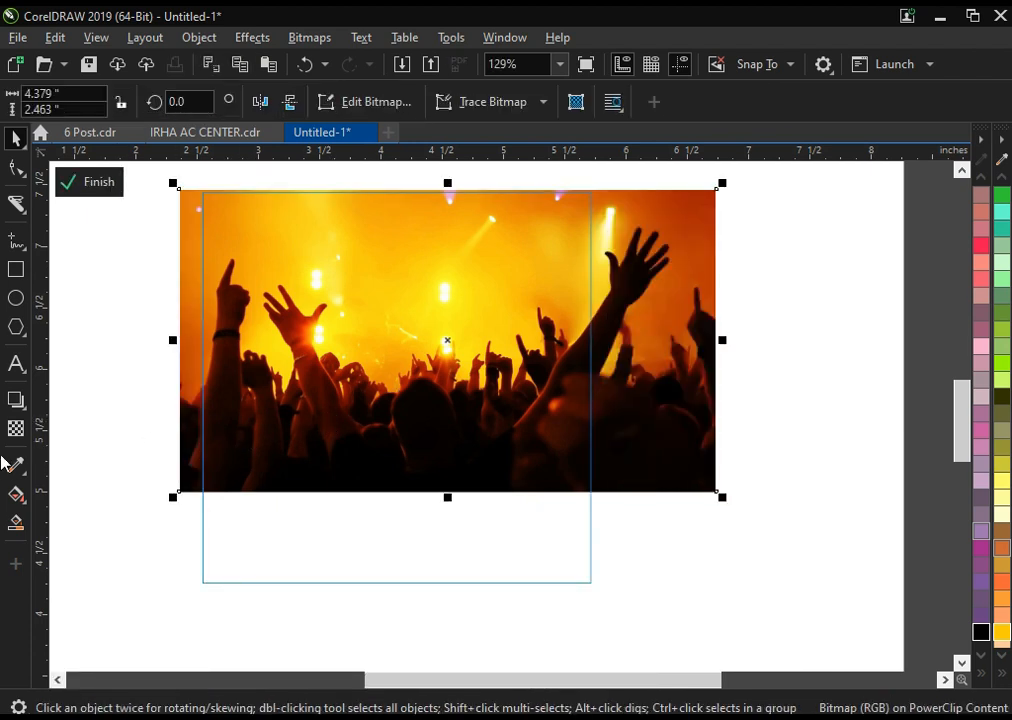
{"action": "left_click", "coordinate": [16, 269]}
{"action": "left_click_drag", "start_coordinate": [205, 431], "coordinate": [590, 584]}
{"action": "key", "text": "space"}
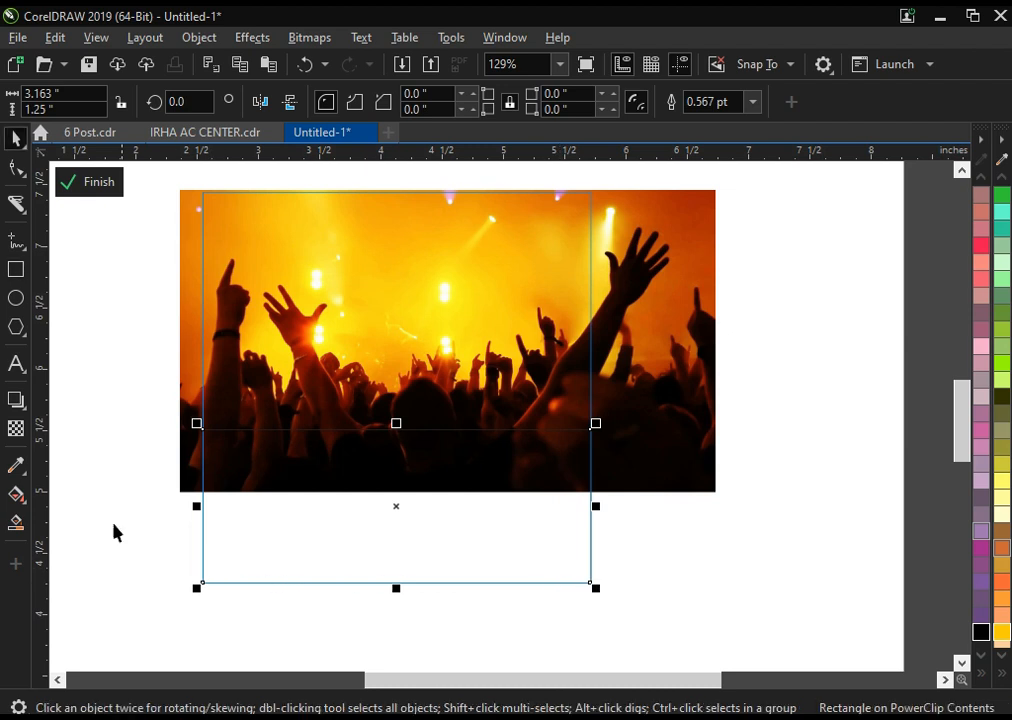
Fill the lower rectangle with the black sampled from the dark crowd area and remove its outline
{"action": "left_click", "coordinate": [17, 466]}
{"action": "left_click", "coordinate": [425, 476]}
{"action": "left_click", "coordinate": [436, 519]}
{"action": "key", "text": "space"}
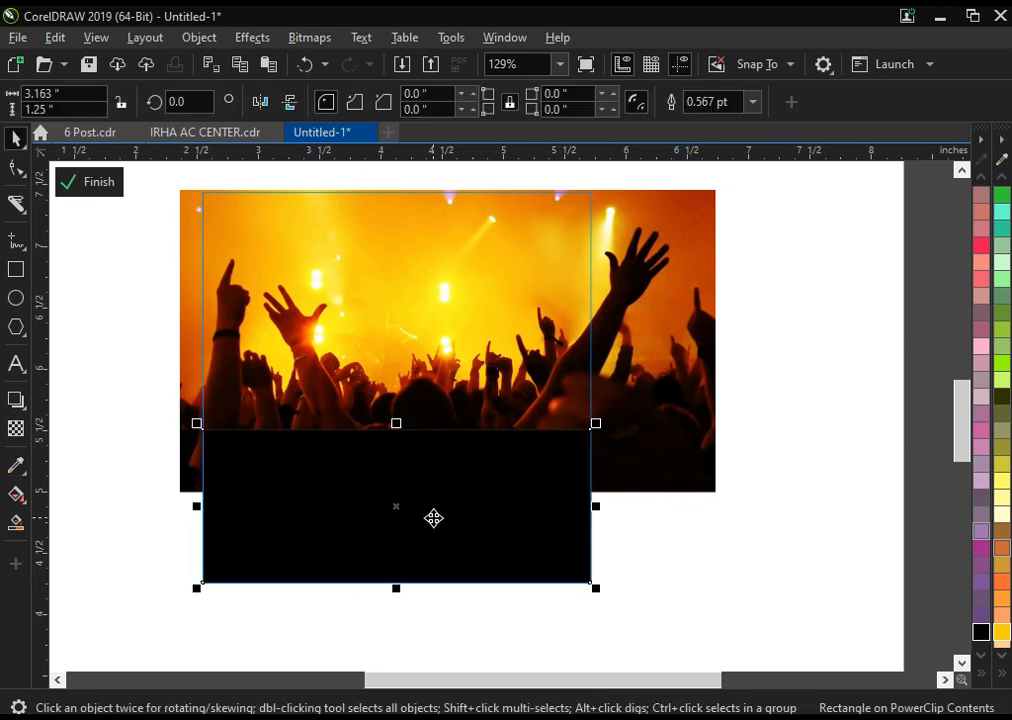
{"action": "left_click", "coordinate": [420, 524]}
{"action": "left_click", "coordinate": [985, 672]}
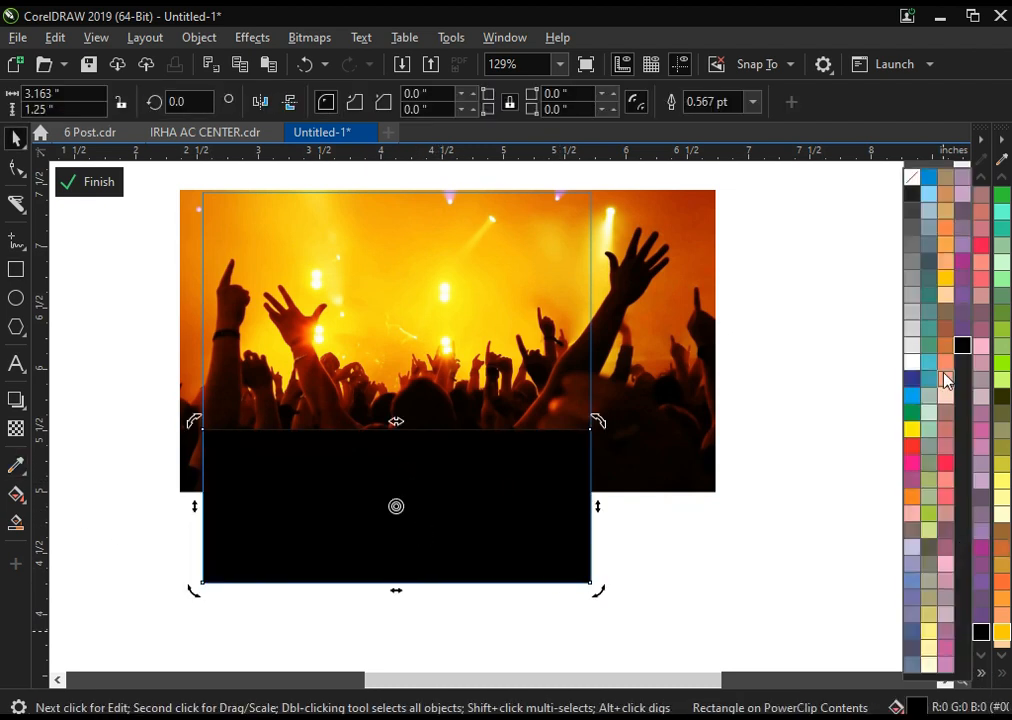
{"action": "right_click", "coordinate": [911, 179]}
Apply a vertical fountain transparency that fades the black rectangle's upper edge into the photo, and finish editing the PowerClip
{"action": "left_click", "coordinate": [721, 558]}
{"action": "left_click", "coordinate": [386, 542]}
{"action": "mouse_move", "coordinate": [421, 473]}
{"action": "left_mouse_down"}
{"action": "mouse_move", "coordinate": [421, 441]}
{"action": "mouse_move", "coordinate": [423, 484]}
{"action": "left_mouse_up"}
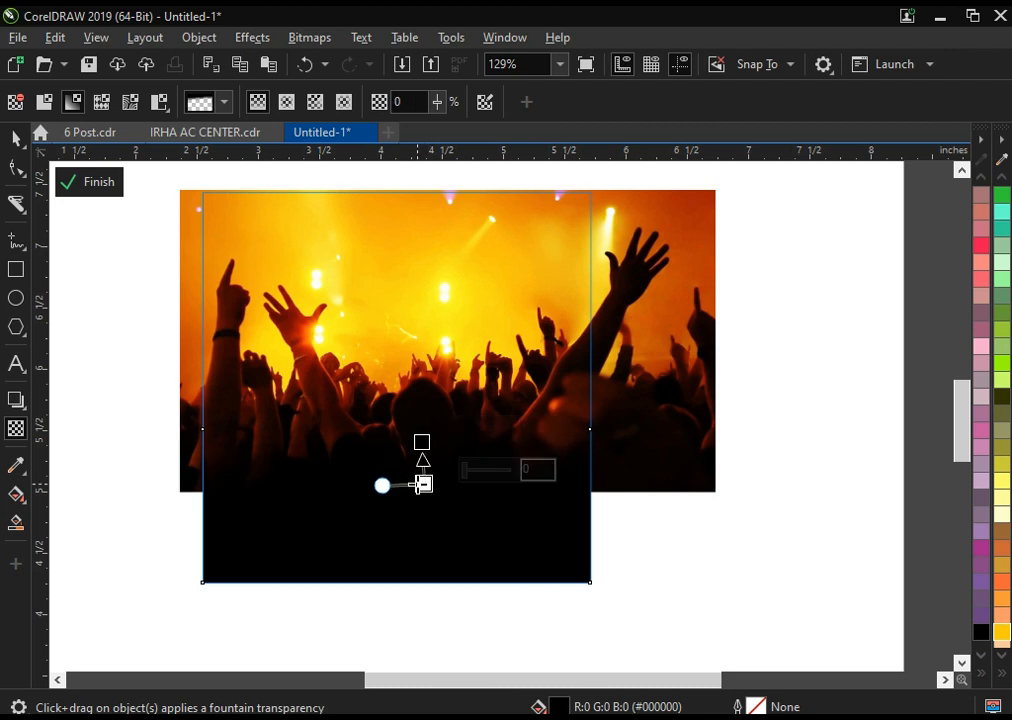
{"action": "left_click", "coordinate": [88, 182]}
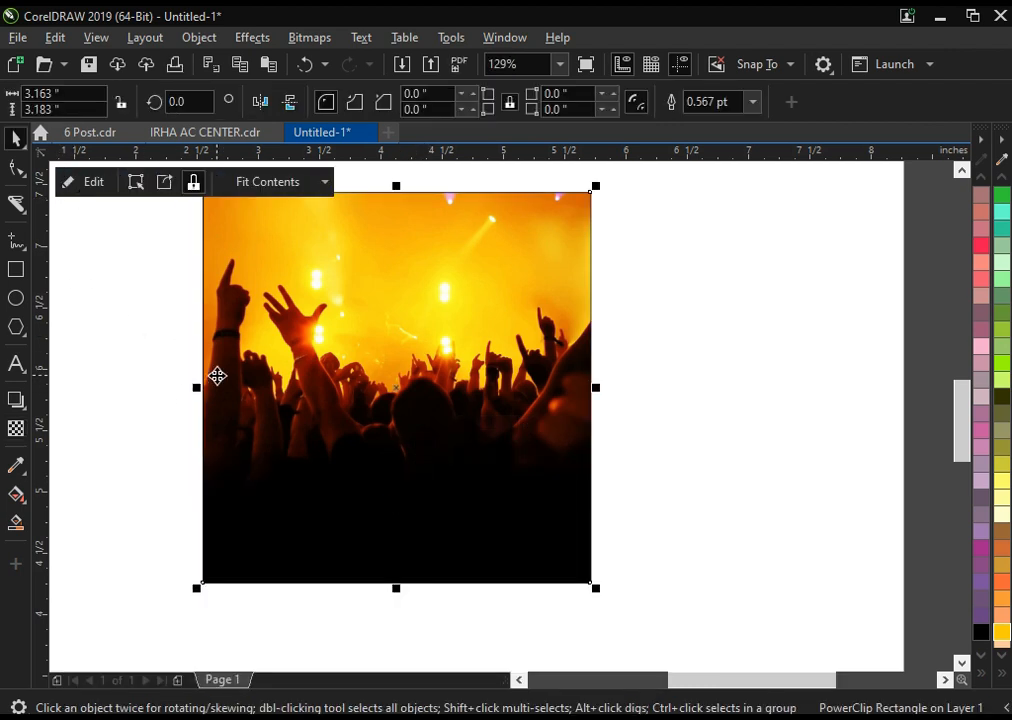
Remove the outline from the PowerClip frame
{"action": "left_click", "coordinate": [567, 411]}
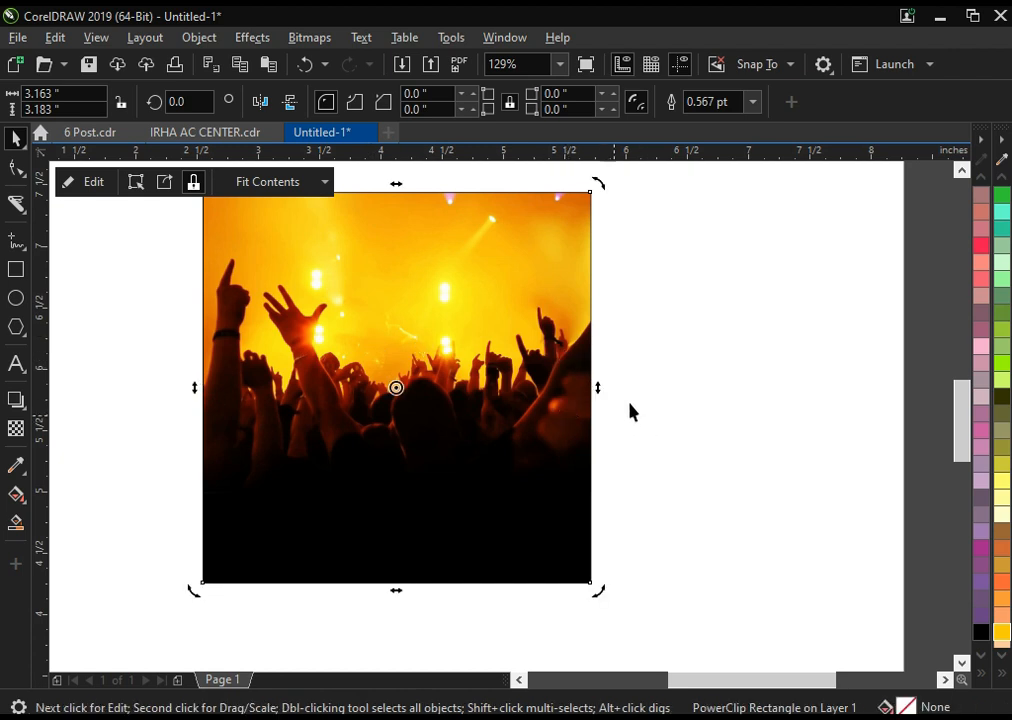
{"action": "left_click", "coordinate": [987, 670]}
{"action": "left_click", "coordinate": [727, 405]}
{"action": "key", "text": "F4"}
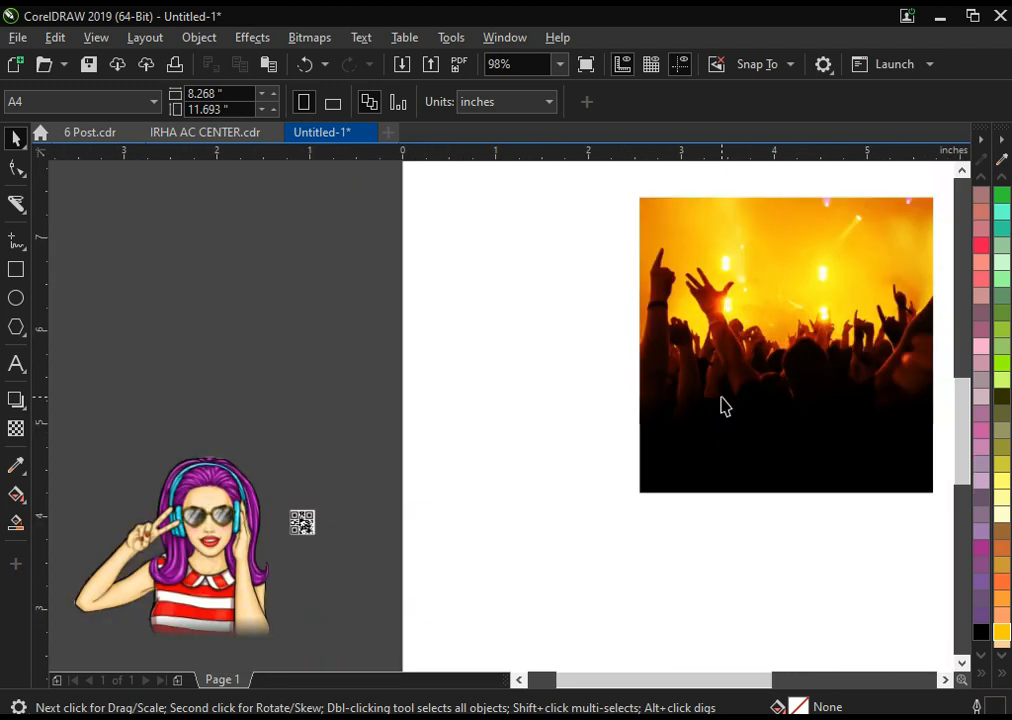
{"action": "key", "text": "z"}
{"action": "left_click_drag", "start_coordinate": [626, 192], "coordinate": [860, 392]}
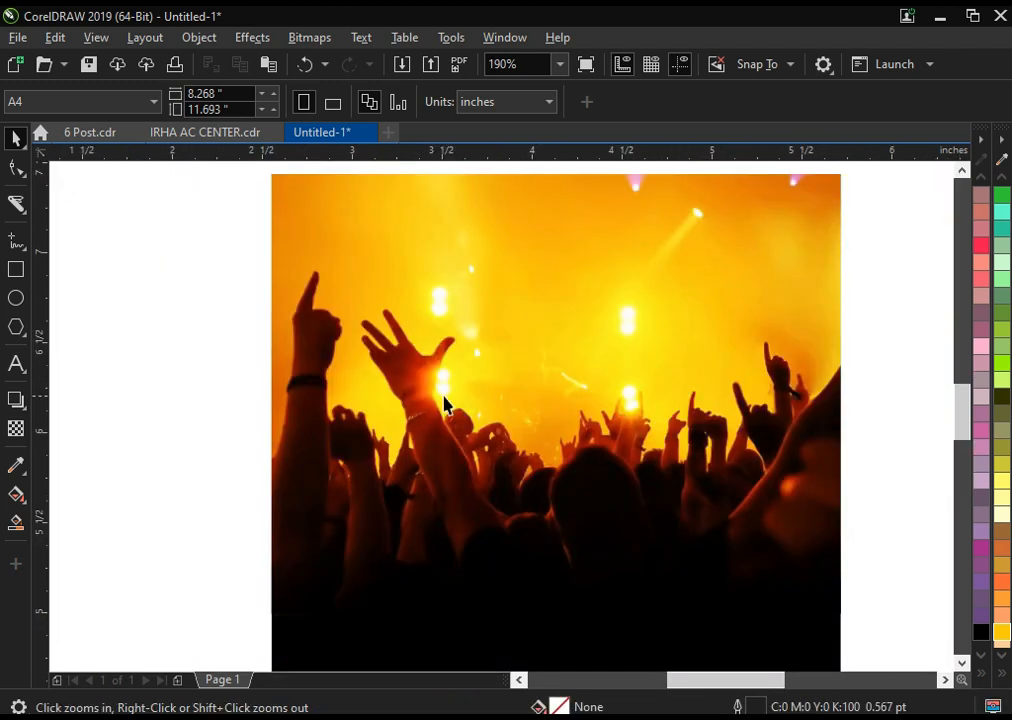
Shift the crowd photo left within its frame so the raised hand shows near the right edge, and finish the PowerClip edit
{"action": "left_click", "coordinate": [408, 287], "text": "ctrl"}
{"action": "left_click_drag", "start_coordinate": [636, 280], "coordinate": [573, 268]}
{"action": "left_click_drag", "start_coordinate": [358, 262], "coordinate": [344, 260]}
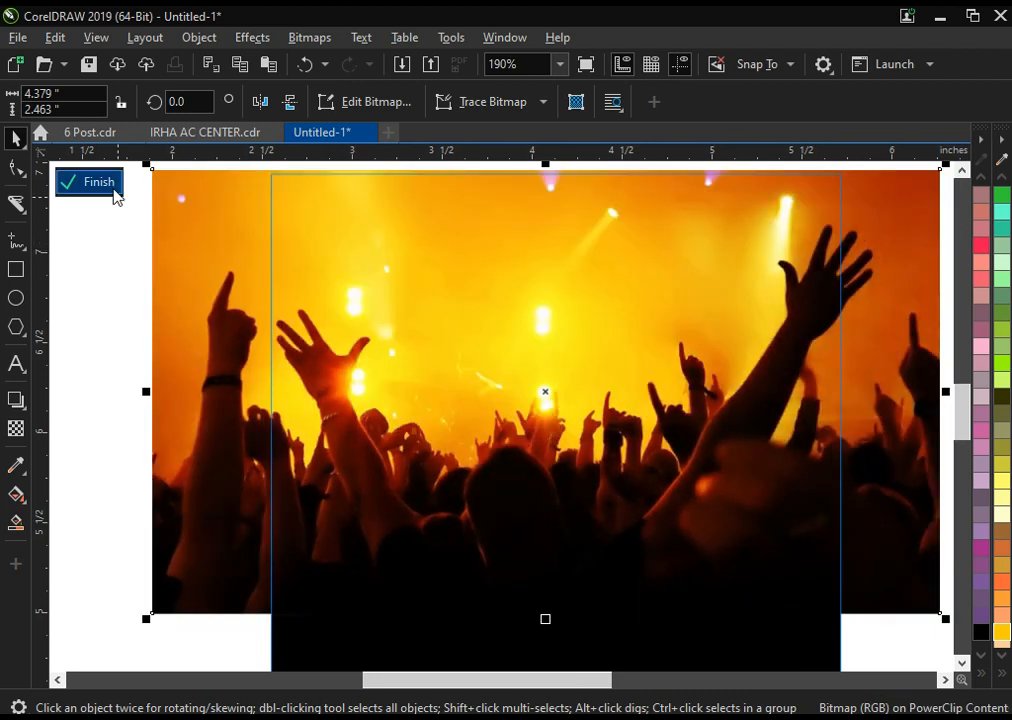
{"action": "left_click", "coordinate": [110, 190]}
Draw a rectangle about 0.45 by 0.66 inches at the poster's upper-left edge, filled black with no outline
{"action": "left_click", "coordinate": [16, 270]}
{"action": "left_click_drag", "start_coordinate": [303, 174], "coordinate": [384, 294]}
{"action": "left_click", "coordinate": [1000, 678]}
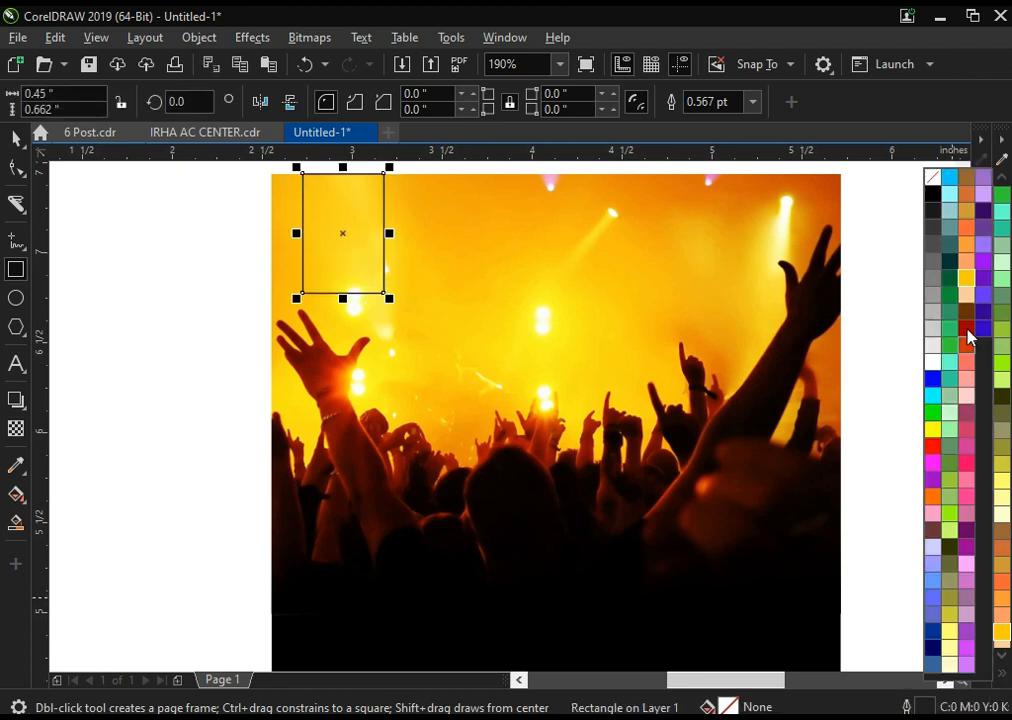
{"action": "left_click", "coordinate": [940, 193]}
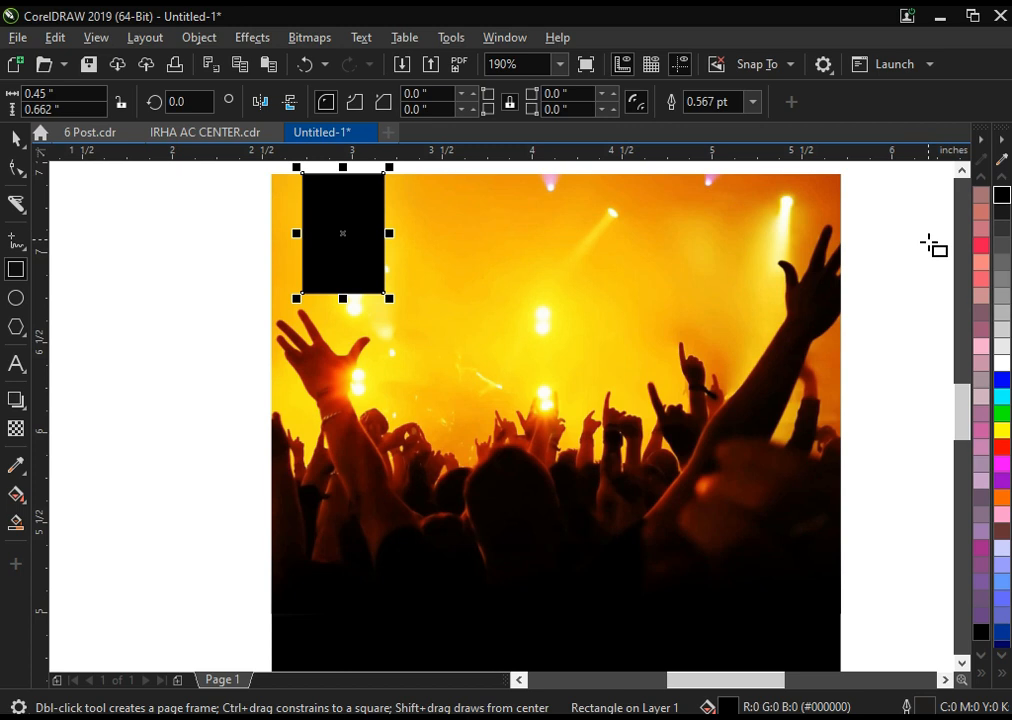
{"action": "left_click", "coordinate": [998, 680]}
{"action": "right_click", "coordinate": [935, 179]}
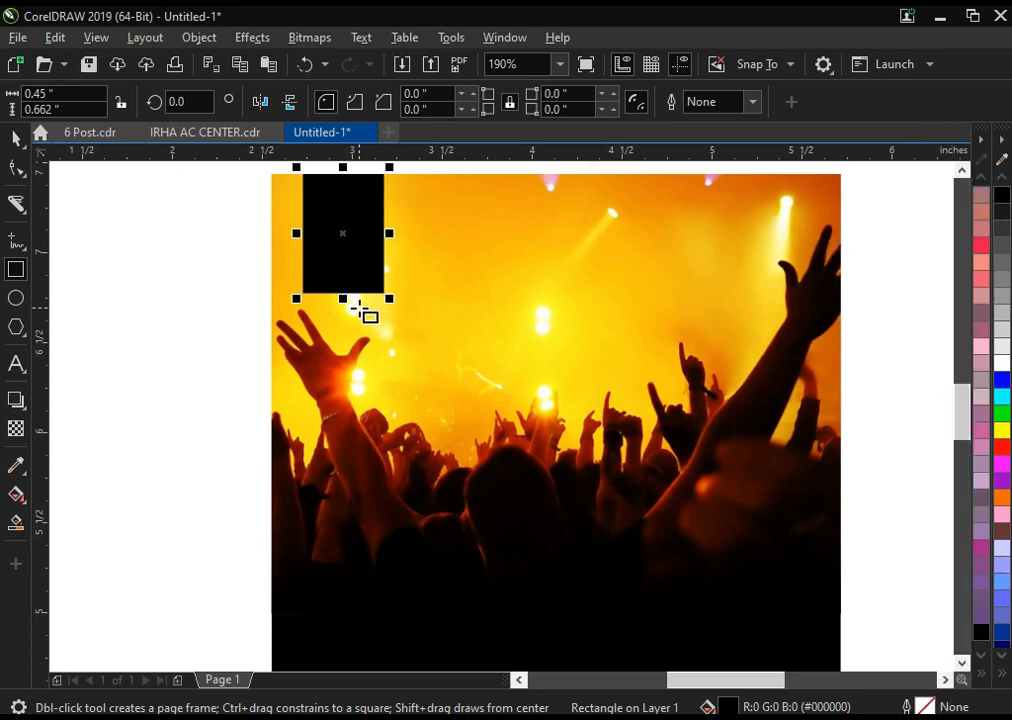
Add bold Arial text of about 9.3 pt beside the poster, reading Saturday, 20 and APR on three lines
{"action": "left_click", "coordinate": [16, 364]}
{"action": "left_click", "coordinate": [124, 248]}
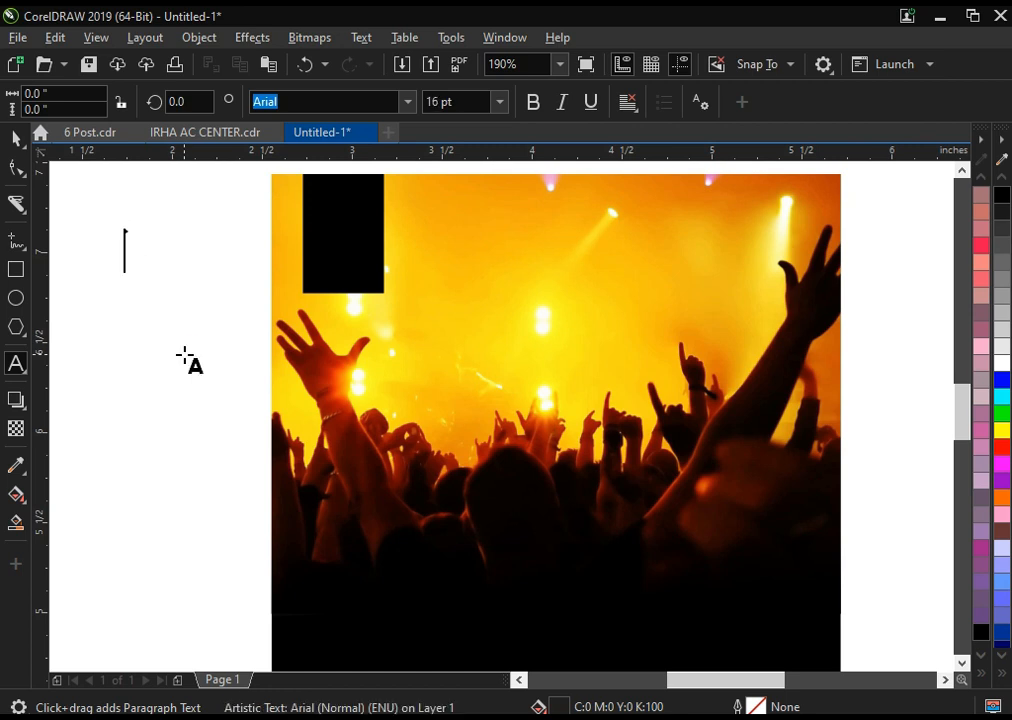
{"action": "type", "text": "Sat"}
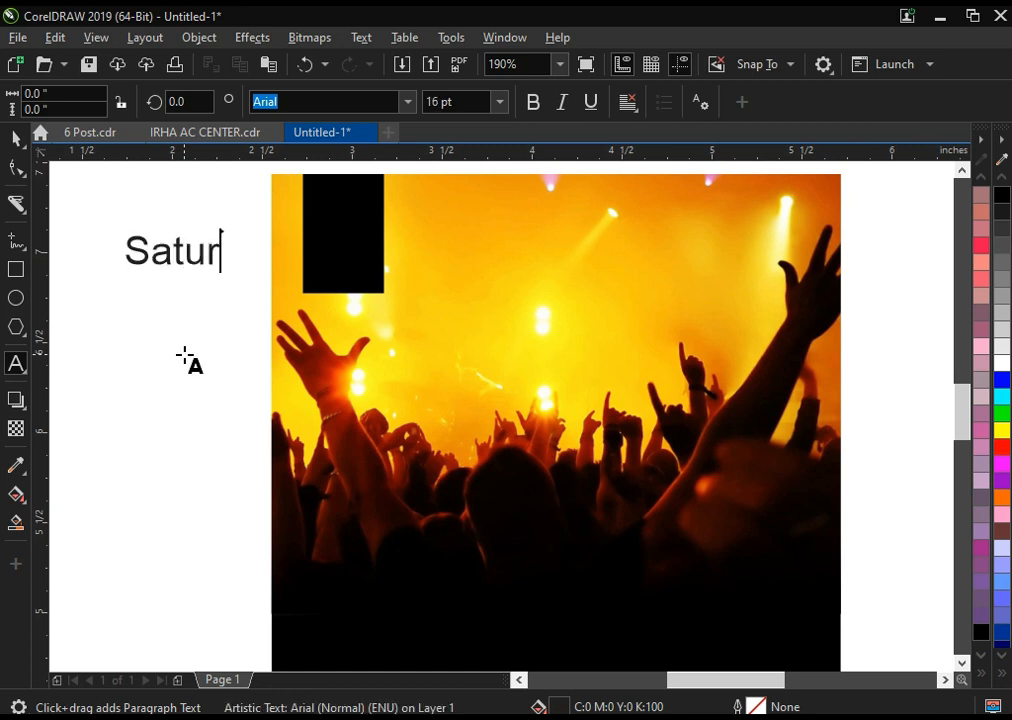
{"action": "type", "text": "ur"}
{"action": "key", "text": "ctrl+a"}
{"action": "type", "text": "Saturday"}
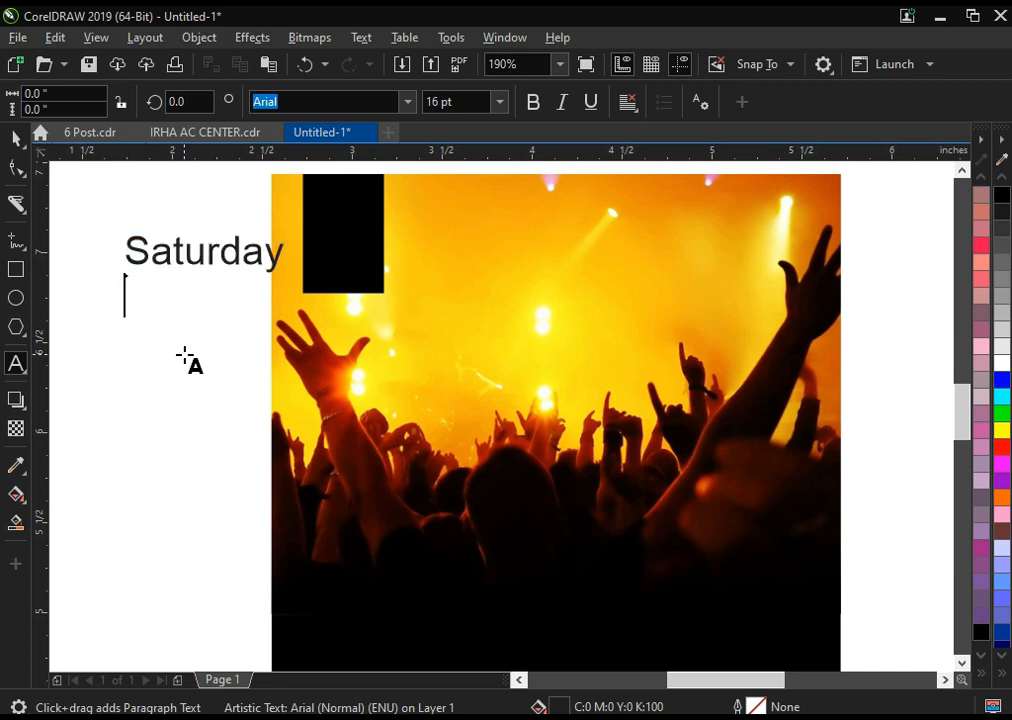
{"action": "key", "text": "Escape"}
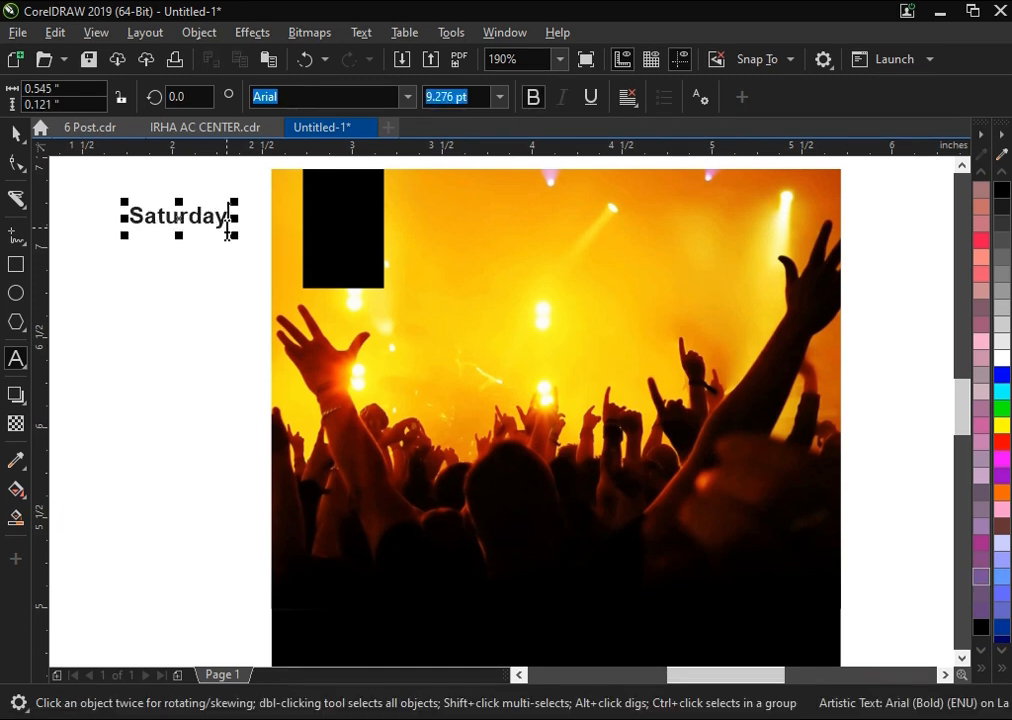
{"action": "key", "text": "Return"}
{"action": "type", "text": "20"}
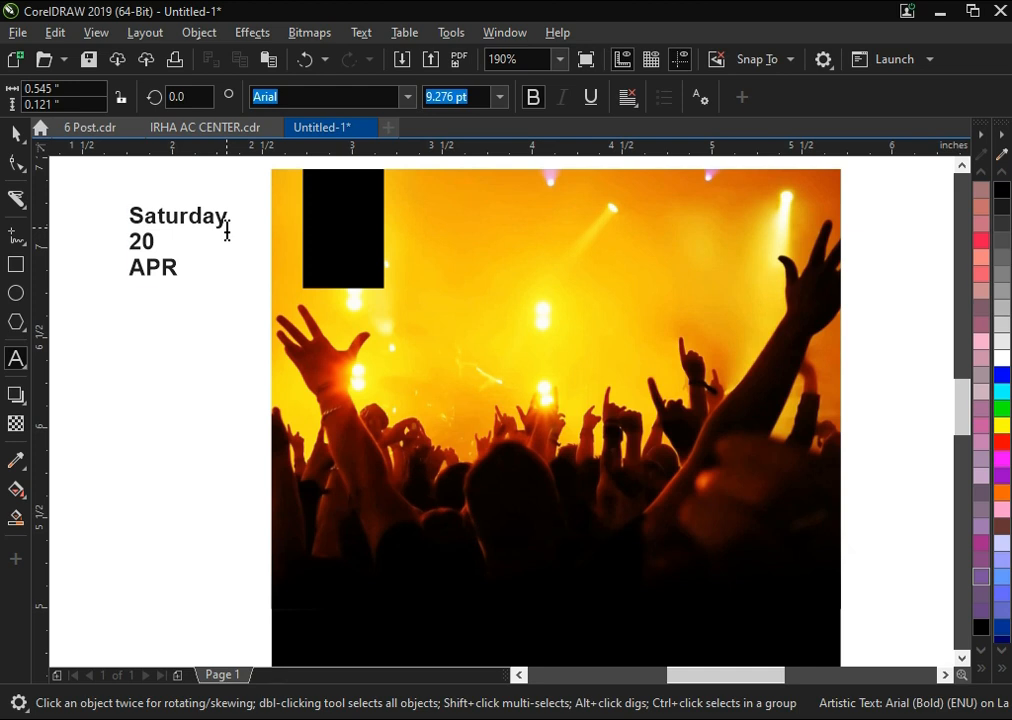
Break the date text into separate lines, move Saturday onto the black rectangle and widen the rectangle to about 0.5 inches
{"action": "key", "text": "ctrl+space"}
{"action": "left_click", "coordinate": [327, 244], "text": "shift"}
{"action": "key", "text": "c"}
{"action": "left_click", "coordinate": [244, 242]}
{"action": "left_click", "coordinate": [352, 192]}
{"action": "left_click_drag", "start_coordinate": [396, 230], "coordinate": [401, 228]}
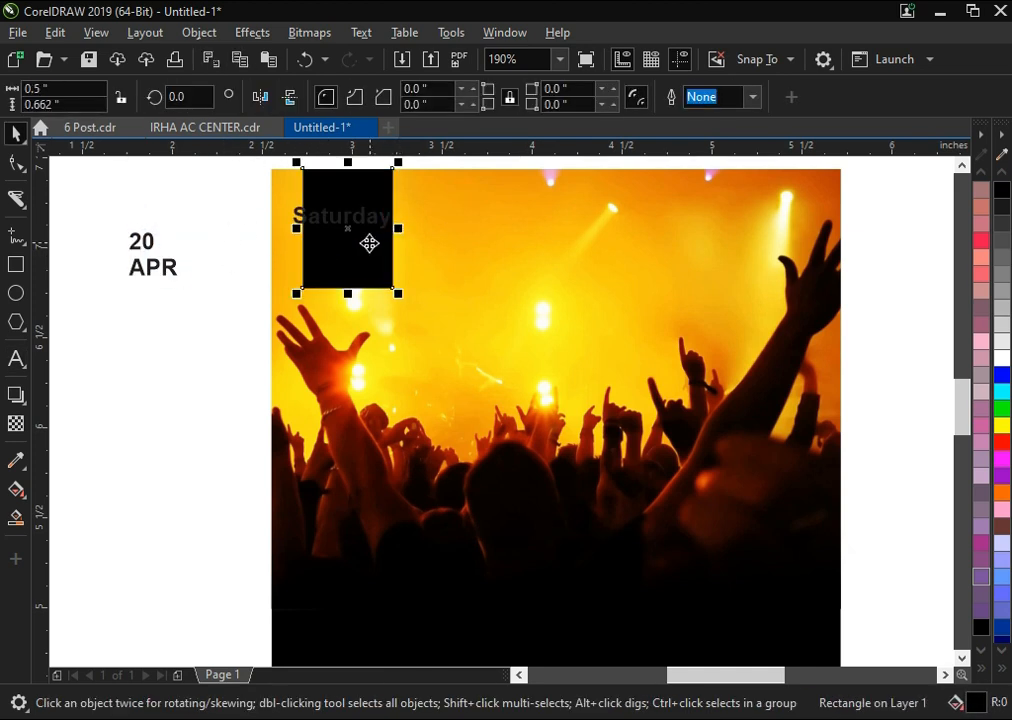
Shorten the black rectangle slightly, and scale Saturday down to about 6.2 pt, centred horizontally on it
{"action": "left_click_drag", "start_coordinate": [348, 295], "coordinate": [323, 280]}
{"action": "left_click", "coordinate": [323, 219]}
{"action": "left_click_drag", "start_coordinate": [290, 236], "coordinate": [321, 230]}
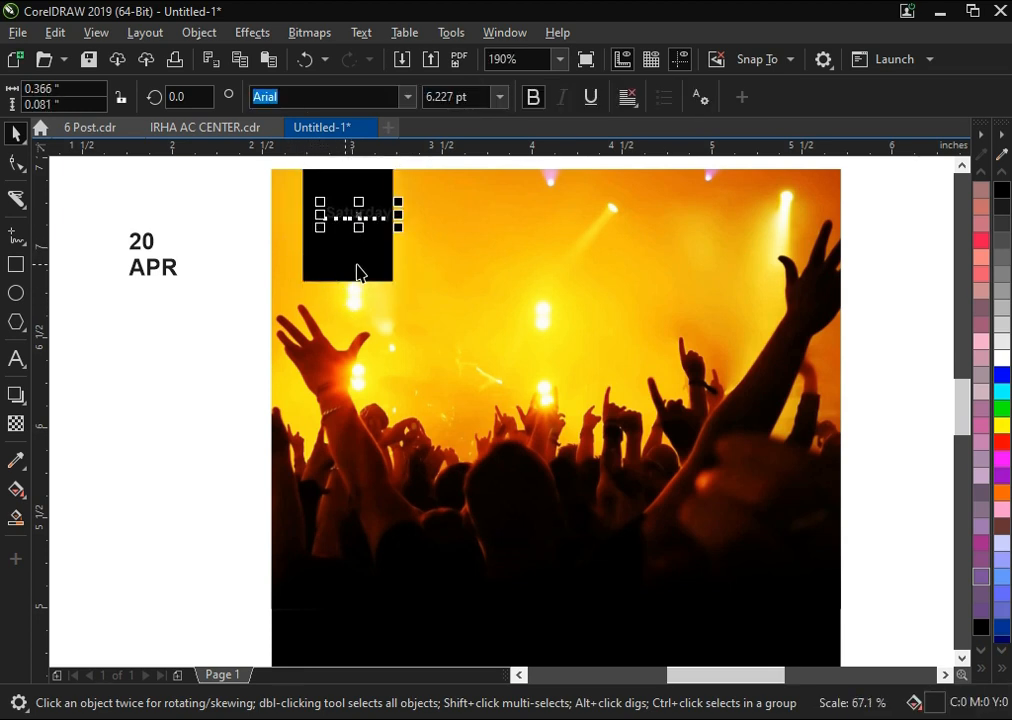
{"action": "left_click", "coordinate": [357, 271], "text": "shift"}
{"action": "key", "text": "c"}
Move the 20 and APR lines onto the black rectangle below Saturday and centre them horizontally
{"action": "left_click", "coordinate": [289, 230]}
{"action": "left_click_drag", "start_coordinate": [83, 232], "coordinate": [352, 268]}
{"action": "key", "text": "c"}
{"action": "left_click", "coordinate": [267, 183]}
{"action": "left_click", "coordinate": [386, 271]}
Enlarge the three date lines together to about 0.44 by 0.43 inches within the rectangle and colour them white
{"action": "left_click_drag", "start_coordinate": [459, 327], "coordinate": [267, 162]}
{"action": "key", "text": "space"}
{"action": "left_click_drag", "start_coordinate": [174, 278], "coordinate": [601, 517]}
{"action": "left_click_drag", "start_coordinate": [492, 337], "coordinate": [481, 289]}
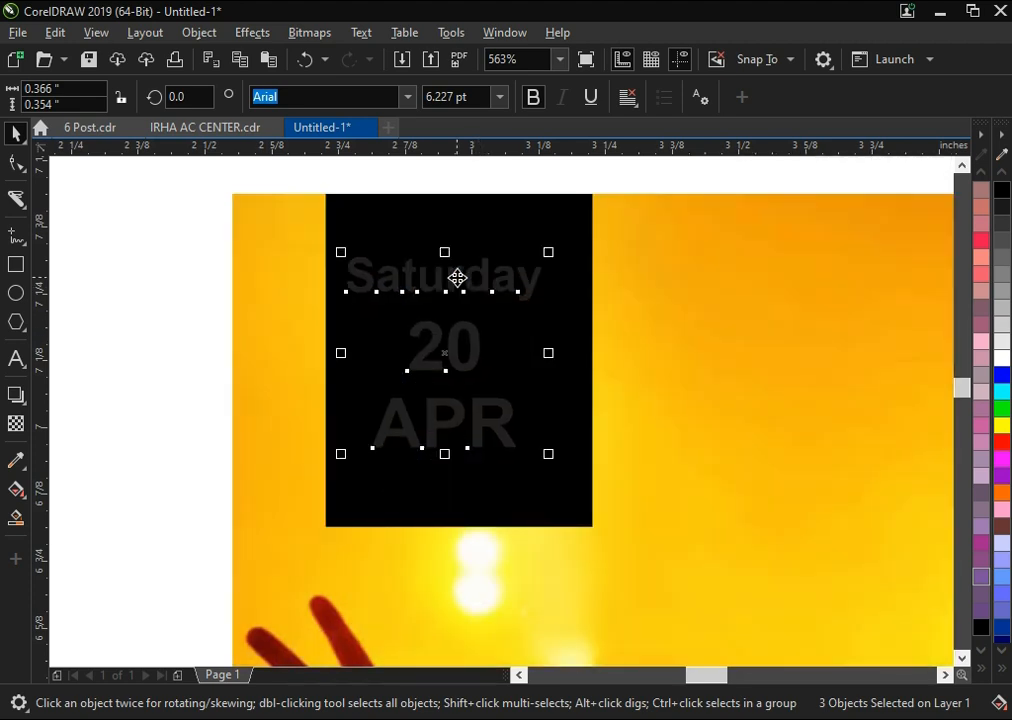
{"action": "left_click_drag", "start_coordinate": [555, 459], "coordinate": [596, 502]}
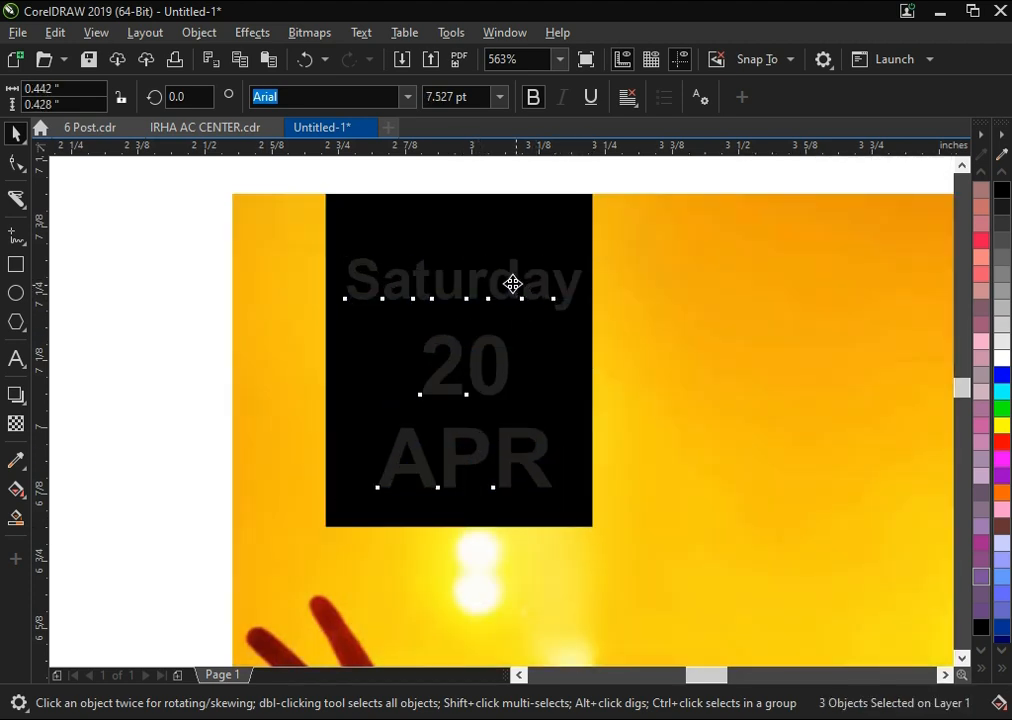
{"action": "left_click_drag", "start_coordinate": [513, 285], "coordinate": [502, 279]}
{"action": "left_click", "coordinate": [1002, 358]}
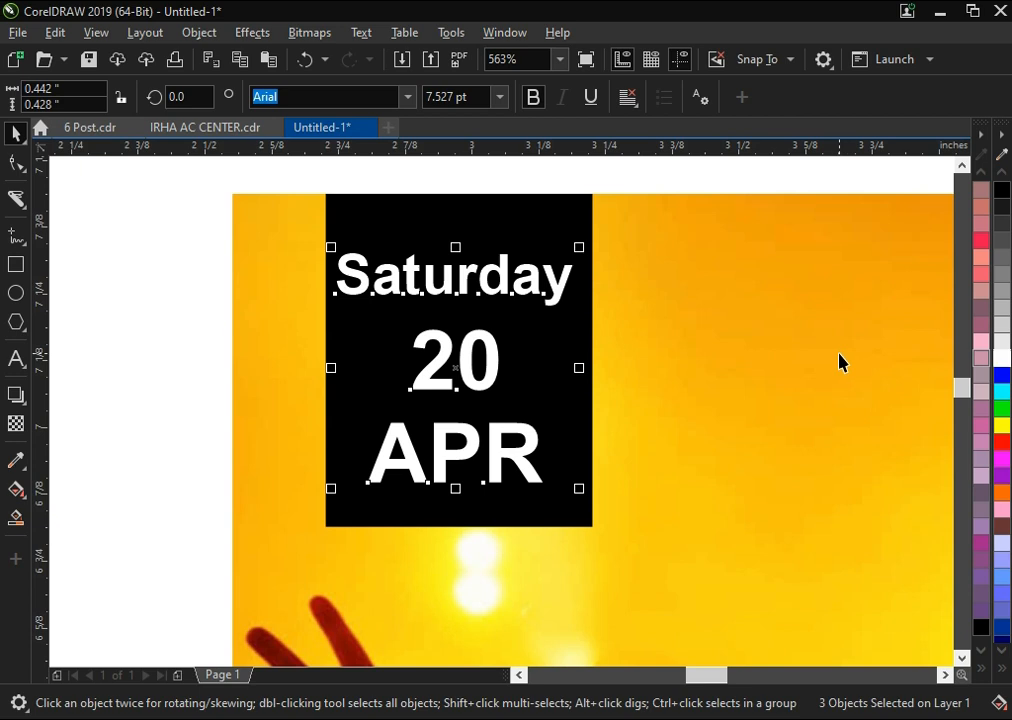
Enlarge the number 20 until it nearly fills the rectangle's width, and move APR down beneath it
{"action": "left_click", "coordinate": [468, 389]}
{"action": "left_click", "coordinate": [468, 389], "text": "ctrl"}
{"action": "left_click_drag", "start_coordinate": [501, 391], "coordinate": [576, 452]}
{"action": "left_click_drag", "start_coordinate": [549, 393], "coordinate": [537, 514]}
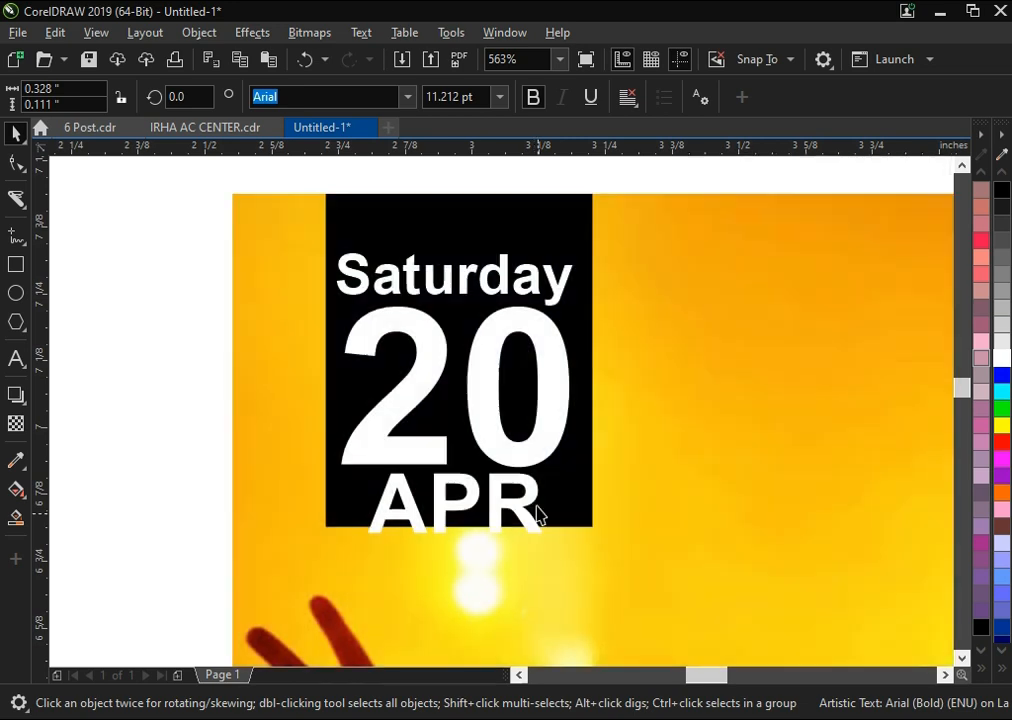
Extend the black rectangle downward to a height of about 0.7 inches and enlarge APR slightly inside it
{"action": "left_click", "coordinate": [585, 388]}
{"action": "left_click_drag", "start_coordinate": [458, 531], "coordinate": [463, 555]}
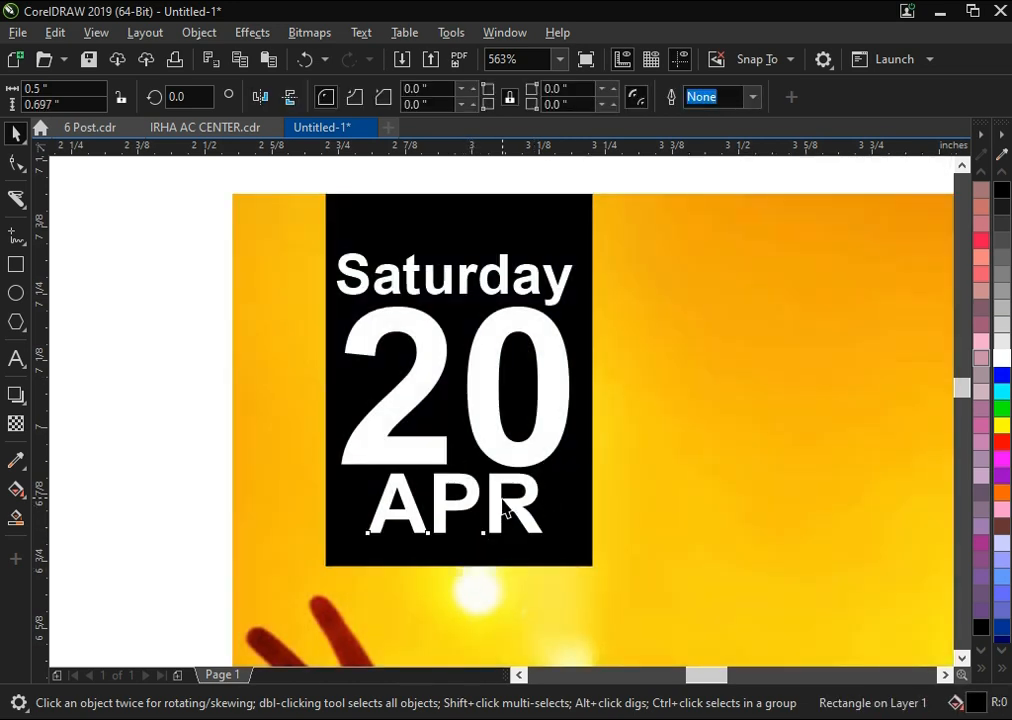
{"action": "left_click", "coordinate": [551, 551]}
{"action": "left_click_drag", "start_coordinate": [548, 556], "coordinate": [563, 561]}
Move Saturday up slightly, reduce it to about 6.6 pt, and centre all three date lines horizontally on the black rectangle
{"action": "left_click_drag", "start_coordinate": [502, 292], "coordinate": [506, 283]}
{"action": "left_click_drag", "start_coordinate": [578, 302], "coordinate": [564, 303]}
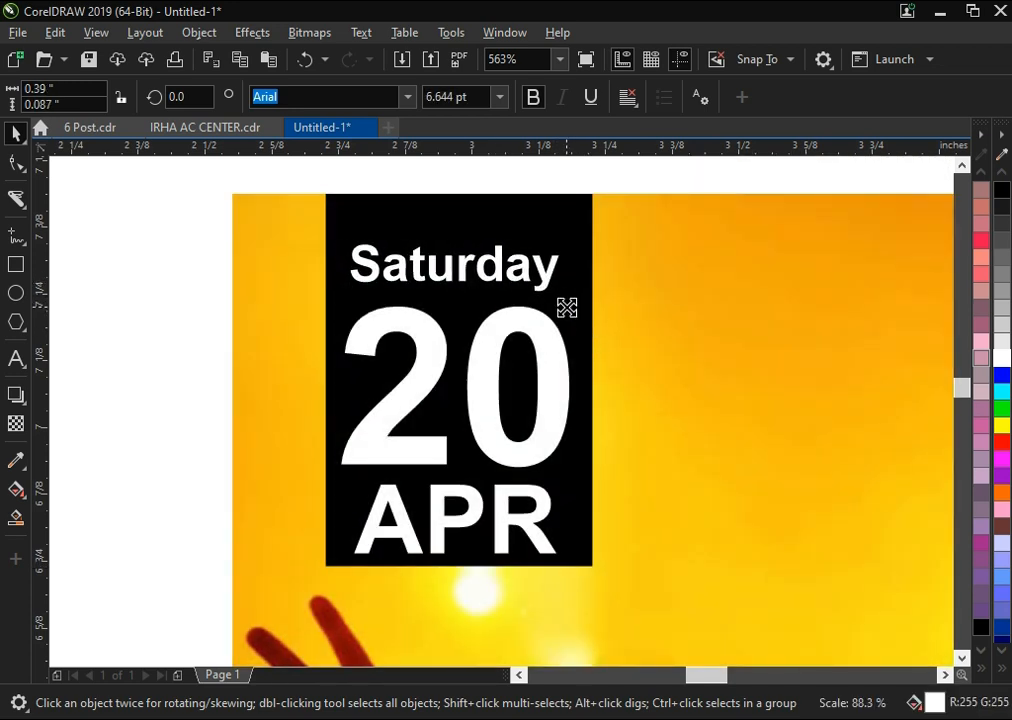
{"action": "left_click", "coordinate": [570, 444], "text": "shift"}
{"action": "left_click", "coordinate": [546, 502], "text": "shift"}
{"action": "left_click", "coordinate": [573, 527], "text": "shift"}
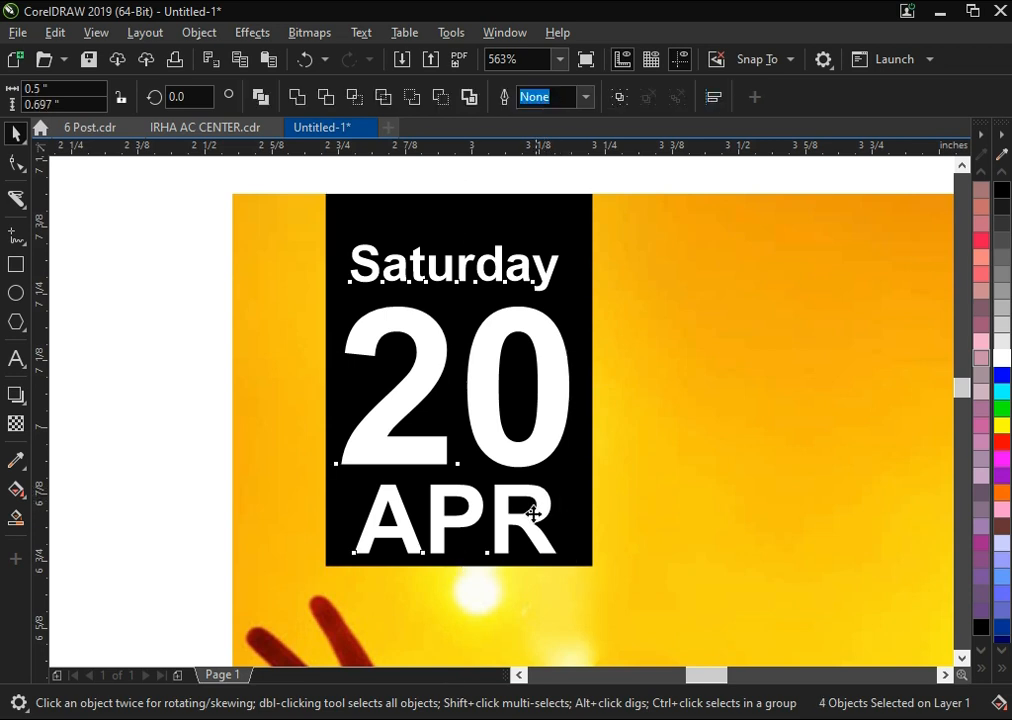
{"action": "key", "text": "c"}
Colour the number 20 golden yellow
{"action": "left_click", "coordinate": [217, 353]}
{"action": "left_click", "coordinate": [442, 371]}
{"action": "left_click", "coordinate": [483, 400]}
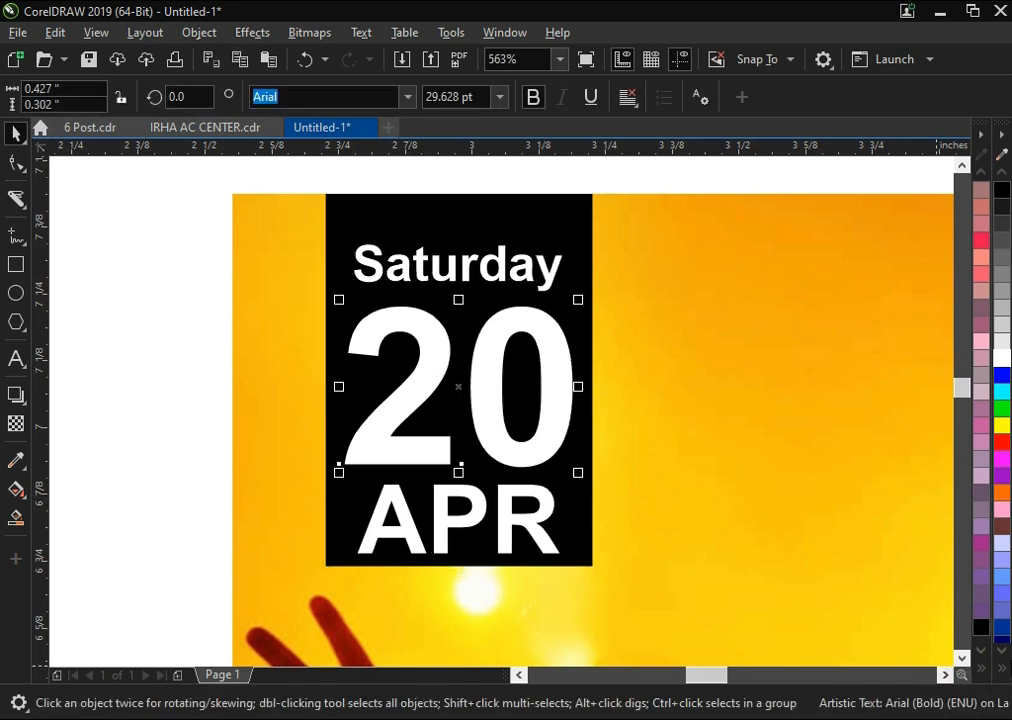
{"action": "left_click", "coordinate": [1002, 667]}
{"action": "left_click", "coordinate": [962, 274]}
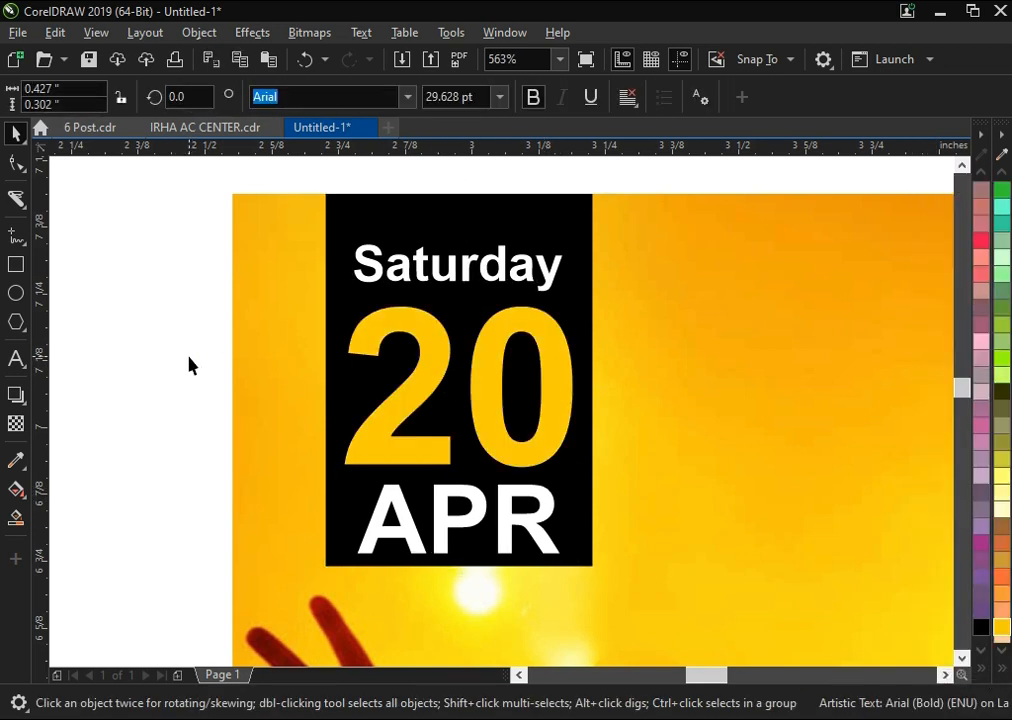
{"action": "left_click", "coordinate": [188, 366]}
Add the separate Arial texts MUSIC and Party, one below the other, beside the poster's lower half
{"action": "scroll", "coordinate": [211, 385], "scroll_direction": "down", "scroll_amount": 3}
{"action": "key", "text": "z"}
{"action": "left_click_drag", "start_coordinate": [214, 327], "coordinate": [671, 635]}
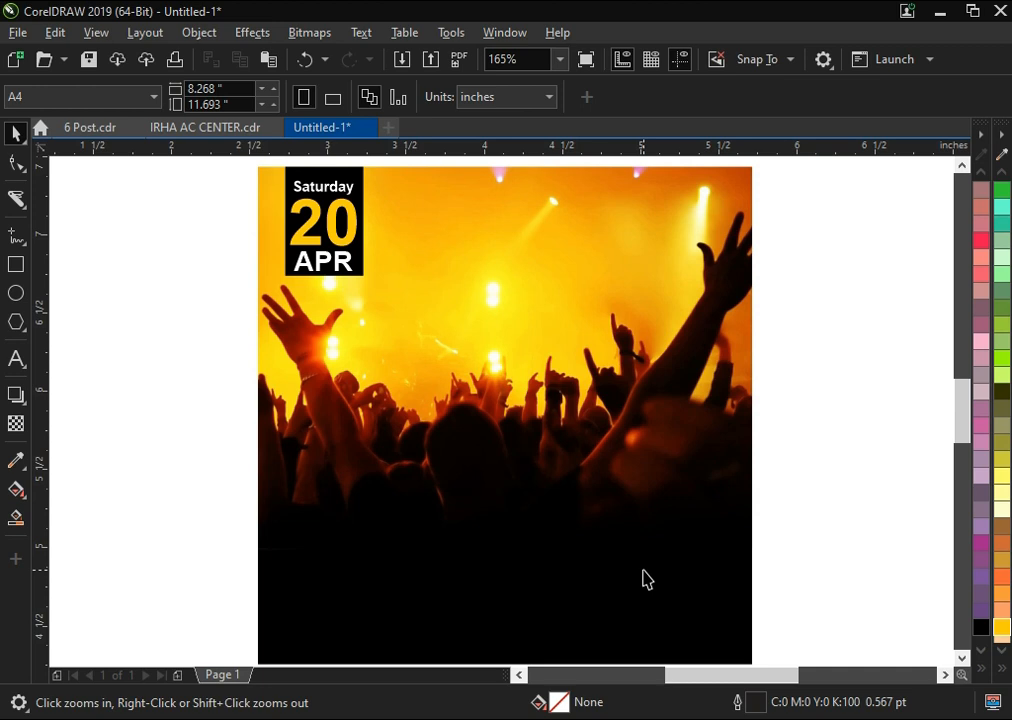
{"action": "left_click", "coordinate": [17, 360]}
{"action": "left_click", "coordinate": [132, 505]}
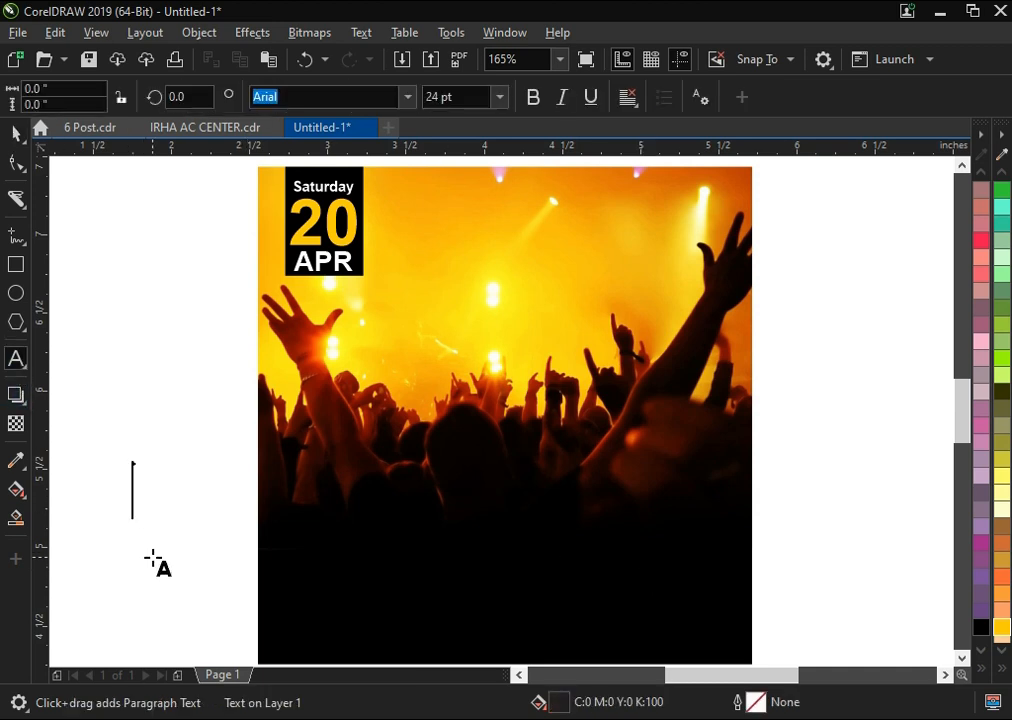
{"action": "type", "text": "MUSIC"}
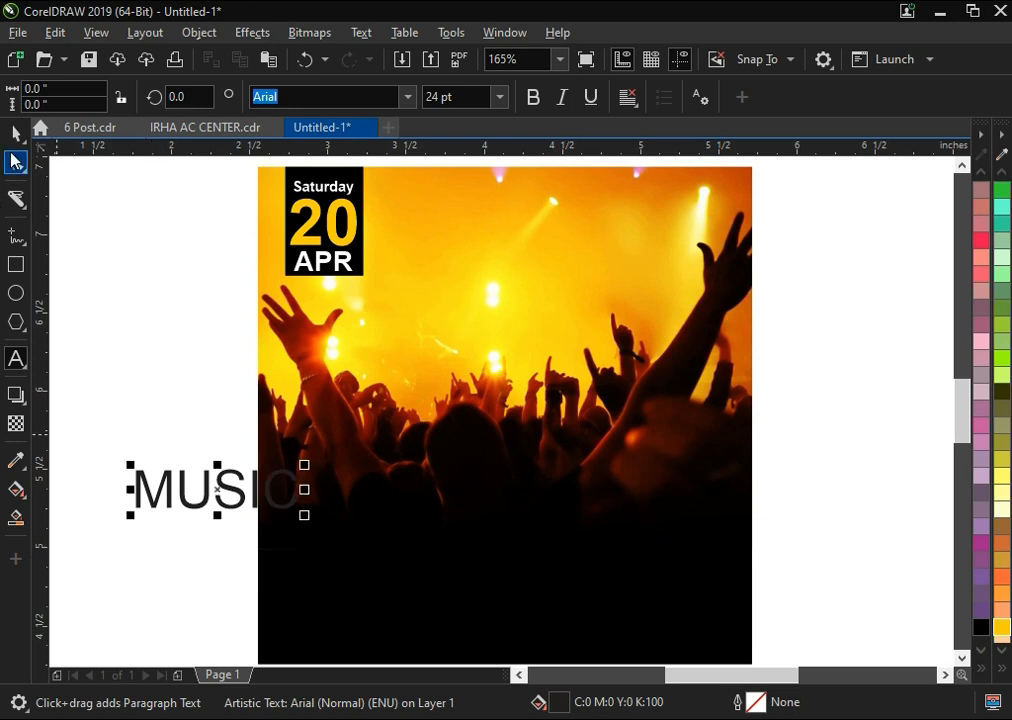
{"action": "key", "text": "Return"}
{"action": "type", "text": "Party"}
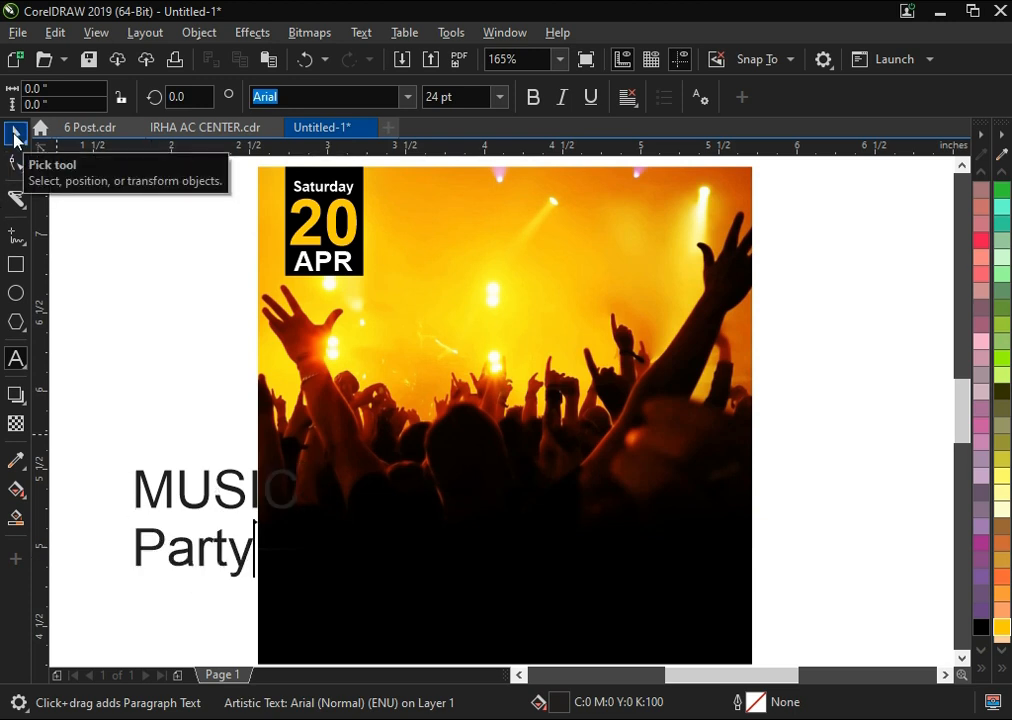
{"action": "left_click", "coordinate": [14, 138]}
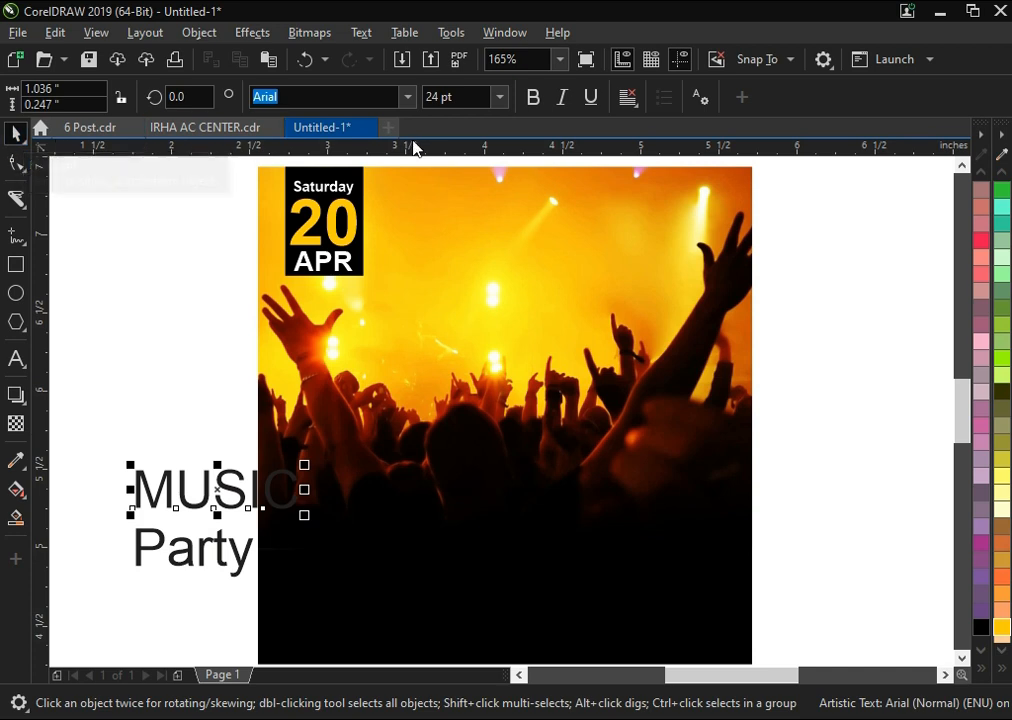
Set MUSIC in Franklin Gothic Heavy and enlarge it to about 64 pt across the poster where the crowd fades to black
{"action": "left_click", "coordinate": [407, 97]}
{"action": "left_click", "coordinate": [400, 182]}
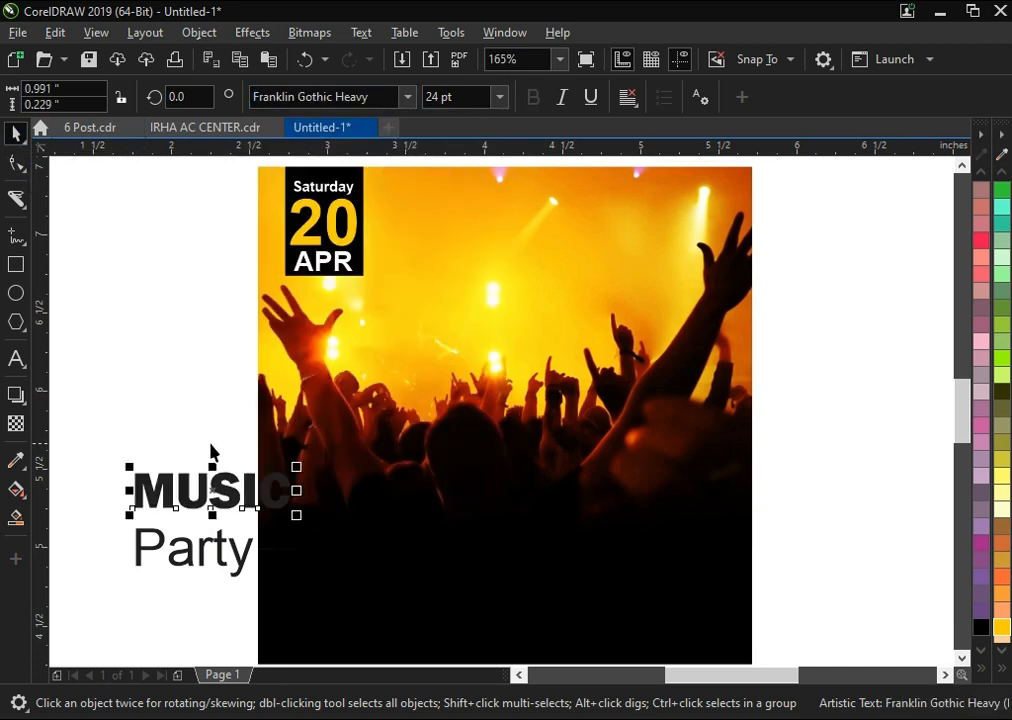
{"action": "key", "text": "Escape"}
{"action": "left_click_drag", "start_coordinate": [195, 507], "coordinate": [396, 462]}
{"action": "left_click_drag", "start_coordinate": [481, 466], "coordinate": [693, 596]}
{"action": "key", "text": "Escape"}
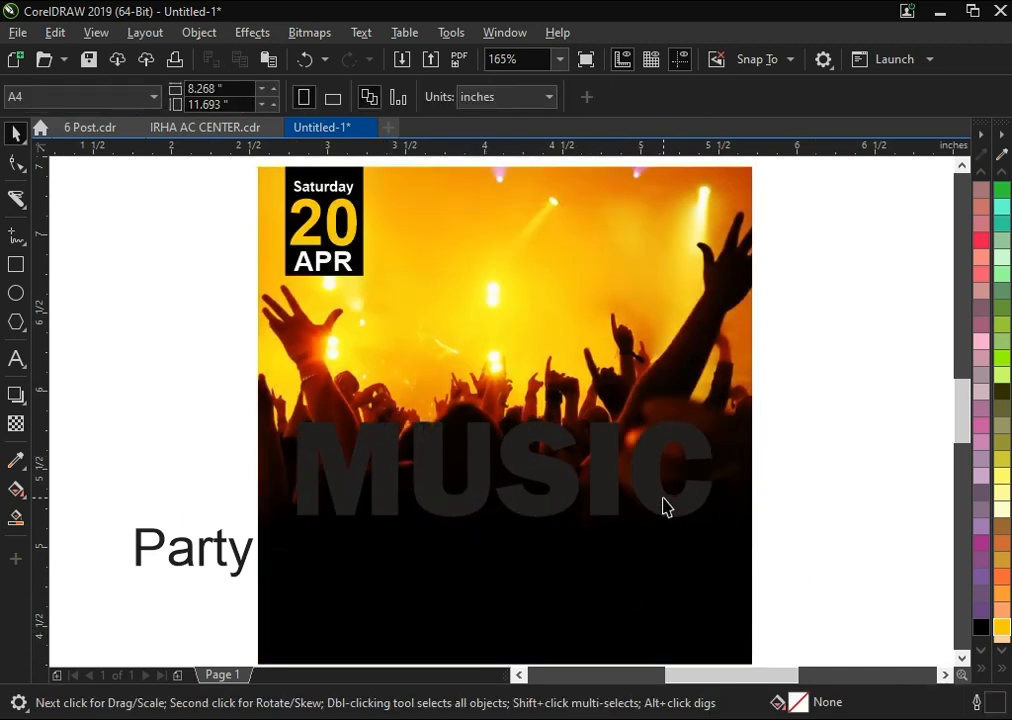
Fill MUSIC with white and place a duplicate slightly offset to its right
{"action": "left_click", "coordinate": [657, 505]}
{"action": "left_click", "coordinate": [1000, 668]}
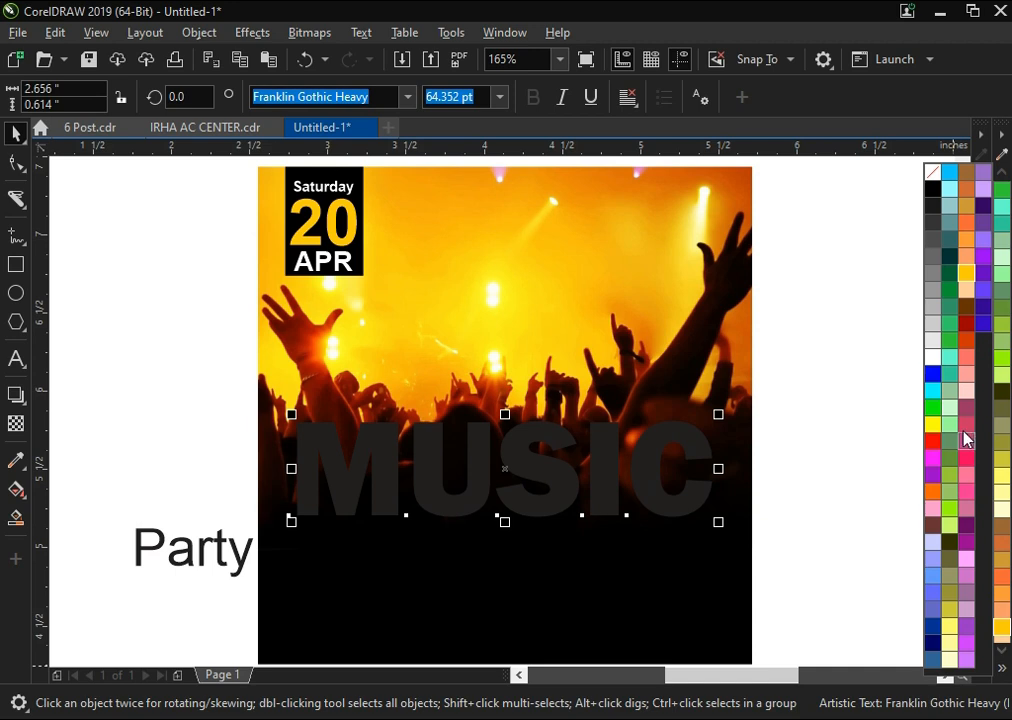
{"action": "left_click", "coordinate": [935, 370]}
{"action": "left_click", "coordinate": [745, 605]}
{"action": "left_click_drag", "start_coordinate": [687, 496], "coordinate": [706, 509]}
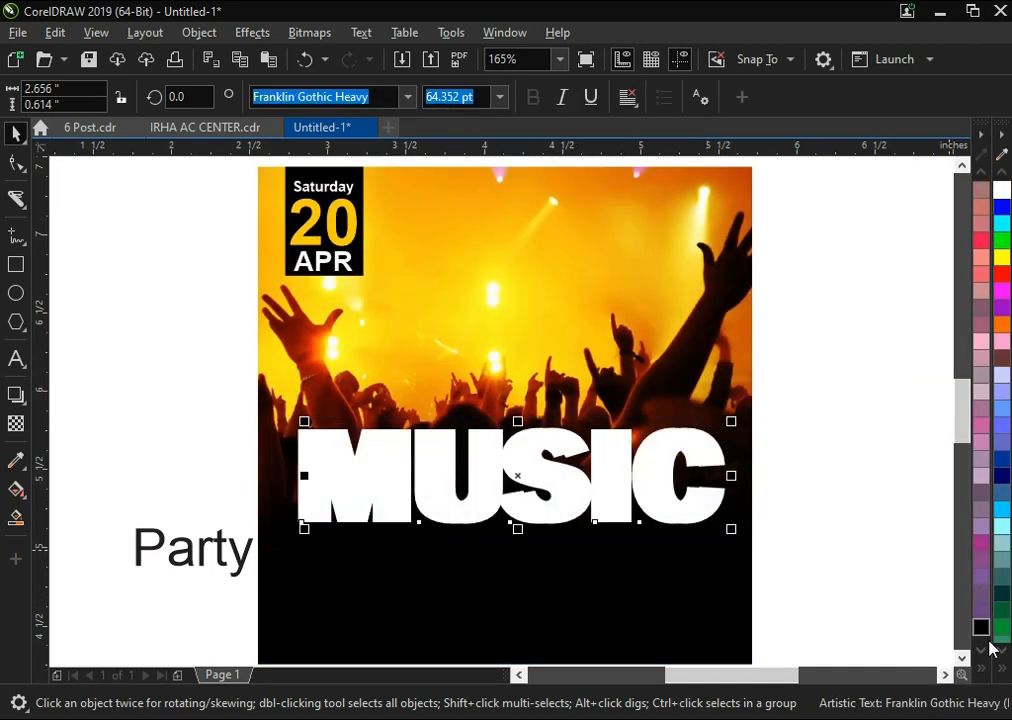
Remove the fill from the offset copy of MUSIC and give it a golden yellow outline
{"action": "left_click", "coordinate": [1004, 672]}
{"action": "left_click", "coordinate": [929, 176]}
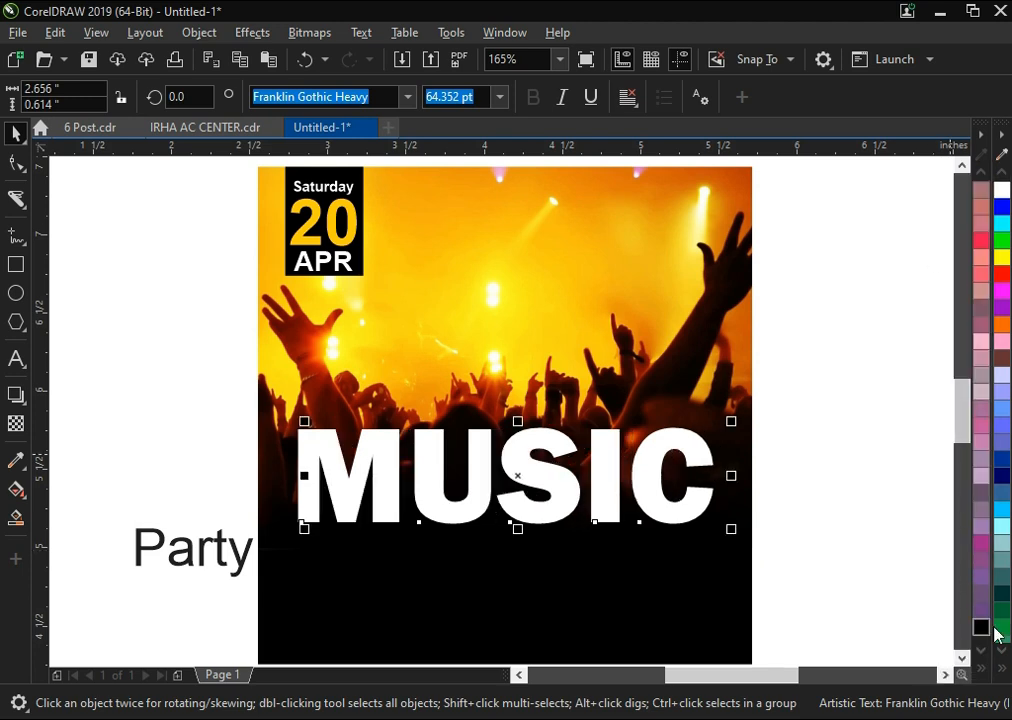
{"action": "left_click", "coordinate": [1004, 672]}
{"action": "right_click", "coordinate": [965, 276]}
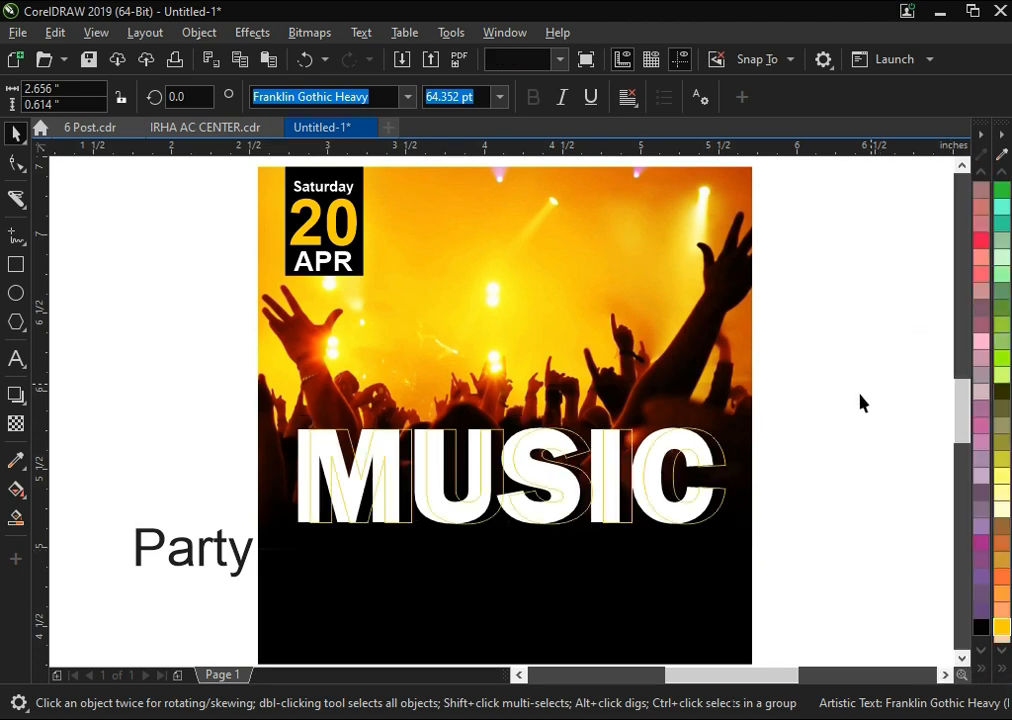
Shift the outlined copy of MUSIC slightly left so it sits closer to the white lettering
{"action": "left_click", "coordinate": [879, 386]}
{"action": "left_click", "coordinate": [727, 468]}
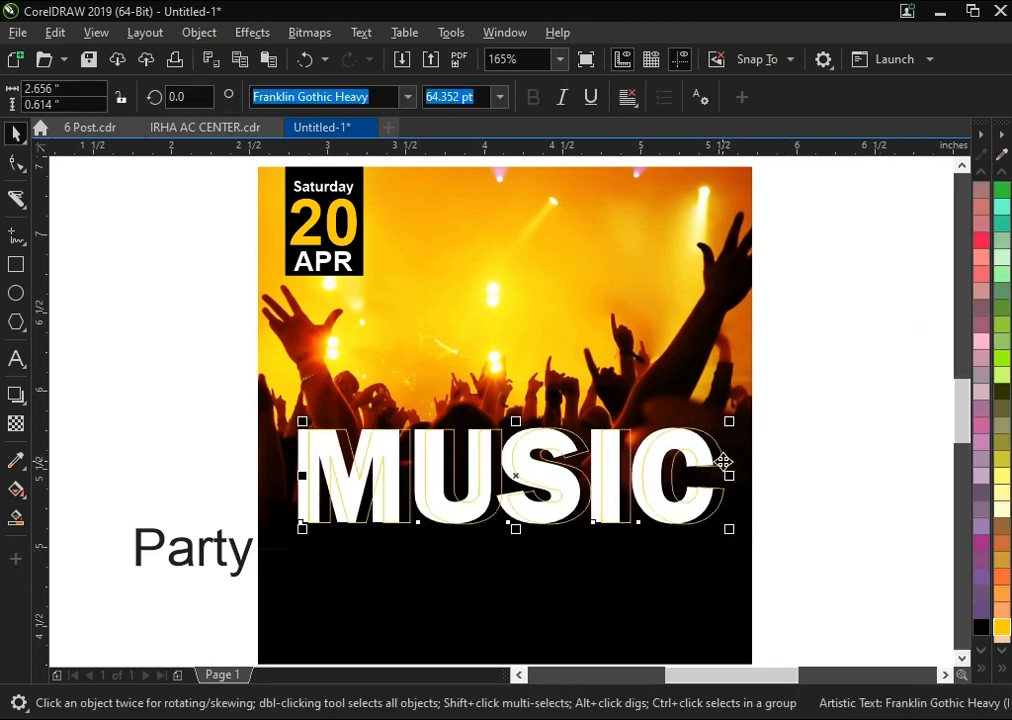
{"action": "left_click", "coordinate": [295, 452]}
{"action": "left_click", "coordinate": [294, 448]}
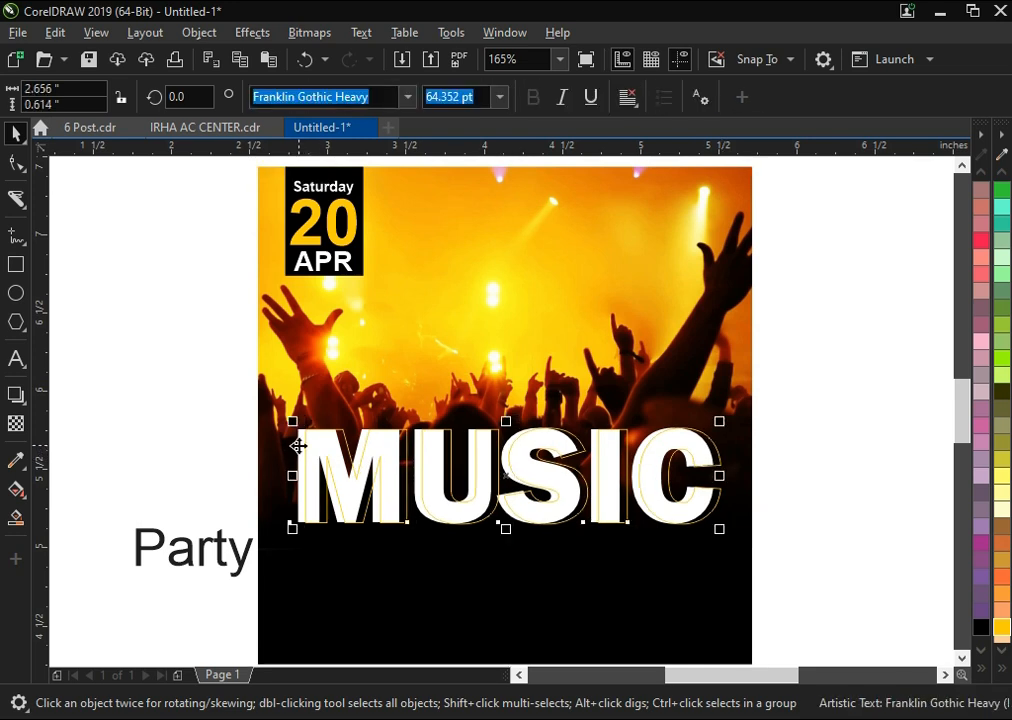
{"action": "left_click", "coordinate": [174, 452]}
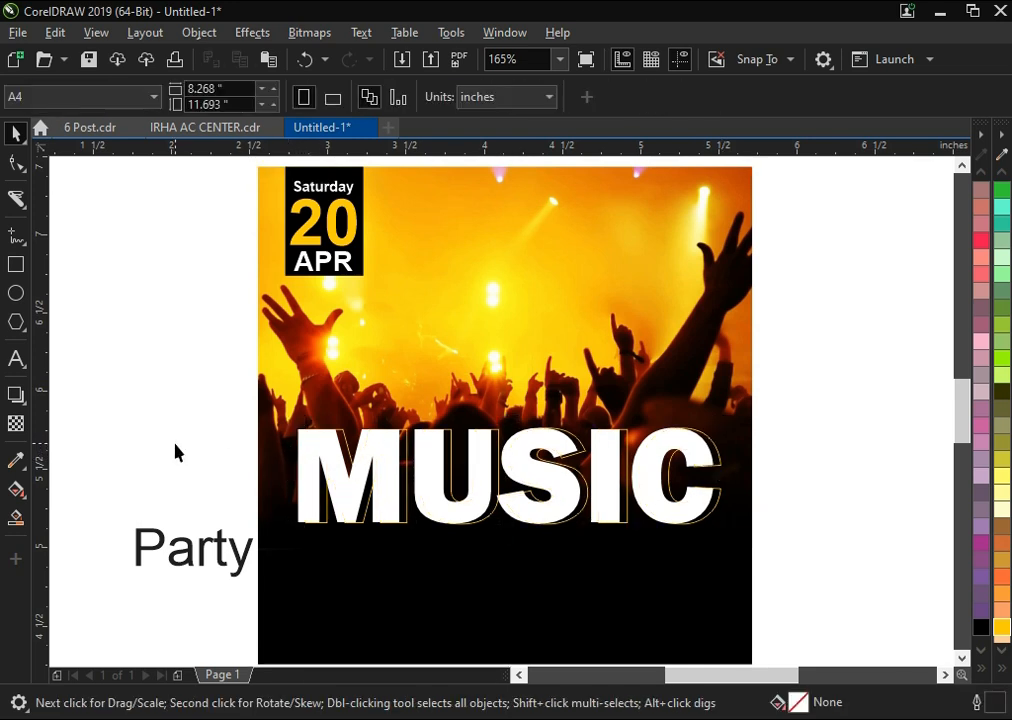
Move Party onto the black area centred beneath MUSIC and colour it bright yellow
{"action": "left_click_drag", "start_coordinate": [200, 562], "coordinate": [504, 580]}
{"action": "left_click", "coordinate": [1002, 627]}
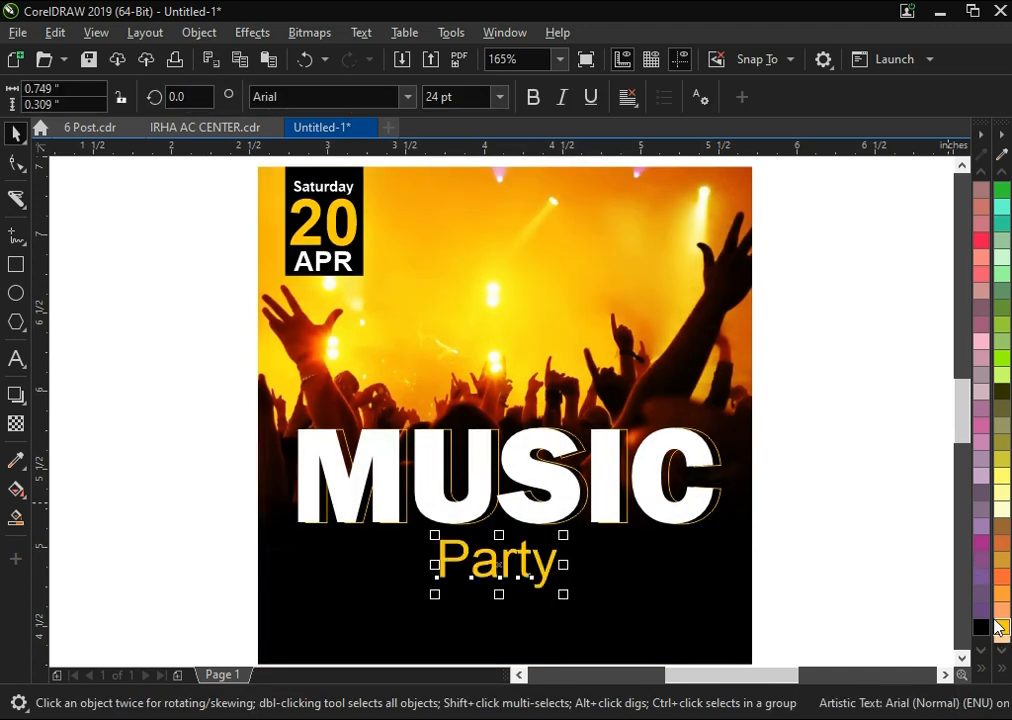
{"action": "left_click", "coordinate": [1004, 670]}
{"action": "left_click", "coordinate": [933, 428]}
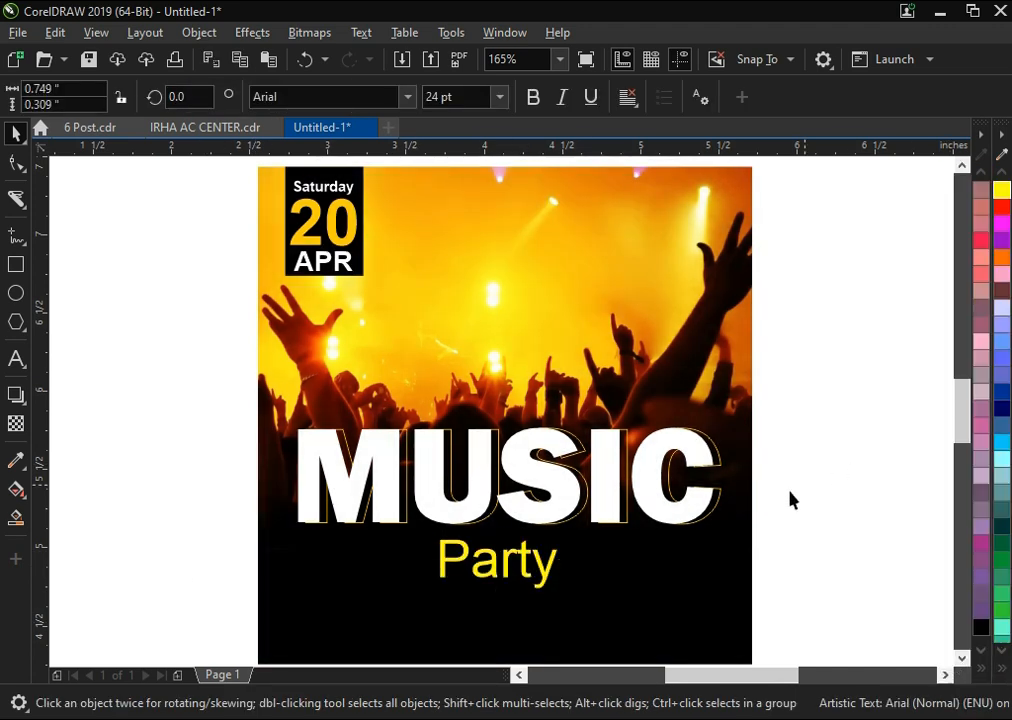
Set Party in the Autumn in November font and enlarge it to about 31 pt, overlapping the lower edge of MUSIC
{"action": "left_click", "coordinate": [408, 99]}
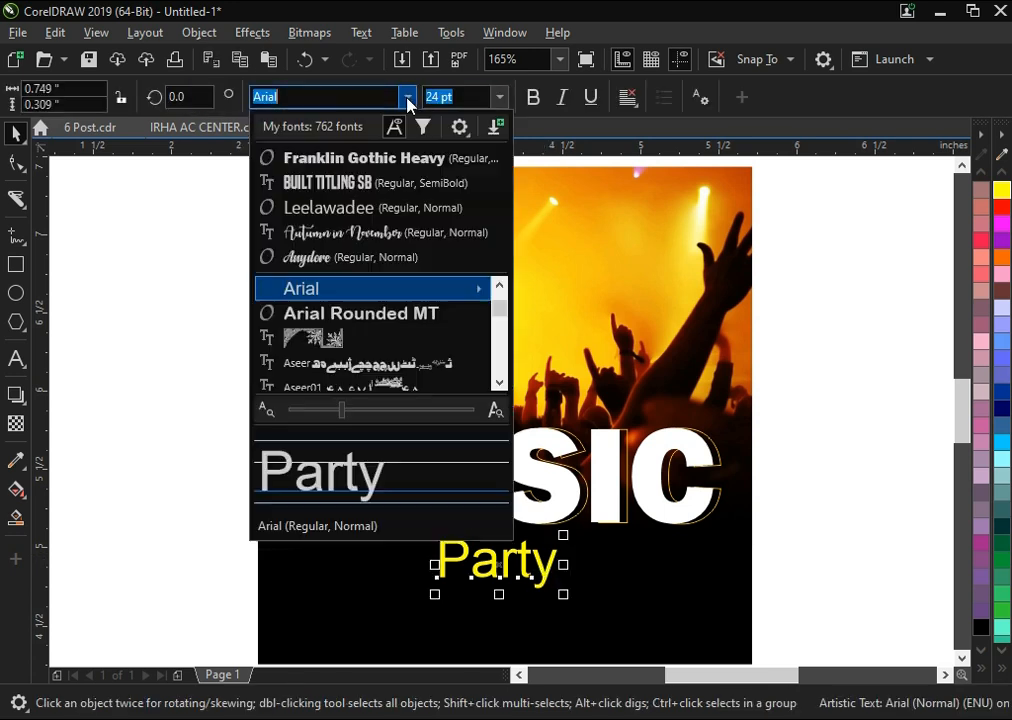
{"action": "left_click", "coordinate": [360, 230]}
{"action": "left_click", "coordinate": [549, 585]}
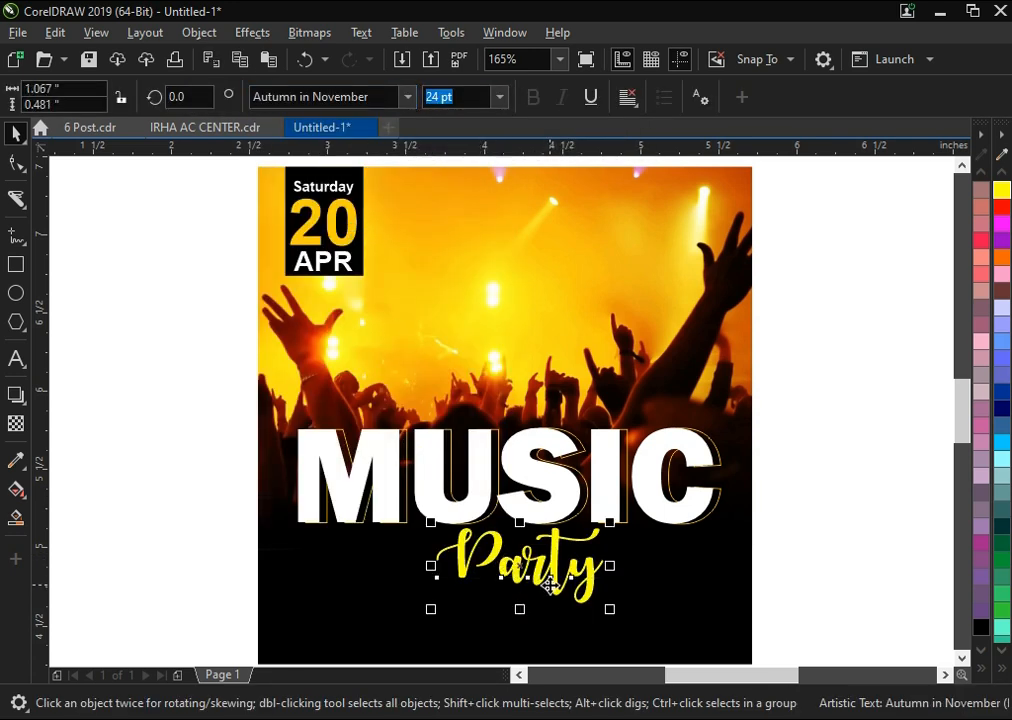
{"action": "left_click_drag", "start_coordinate": [553, 578], "coordinate": [532, 550]}
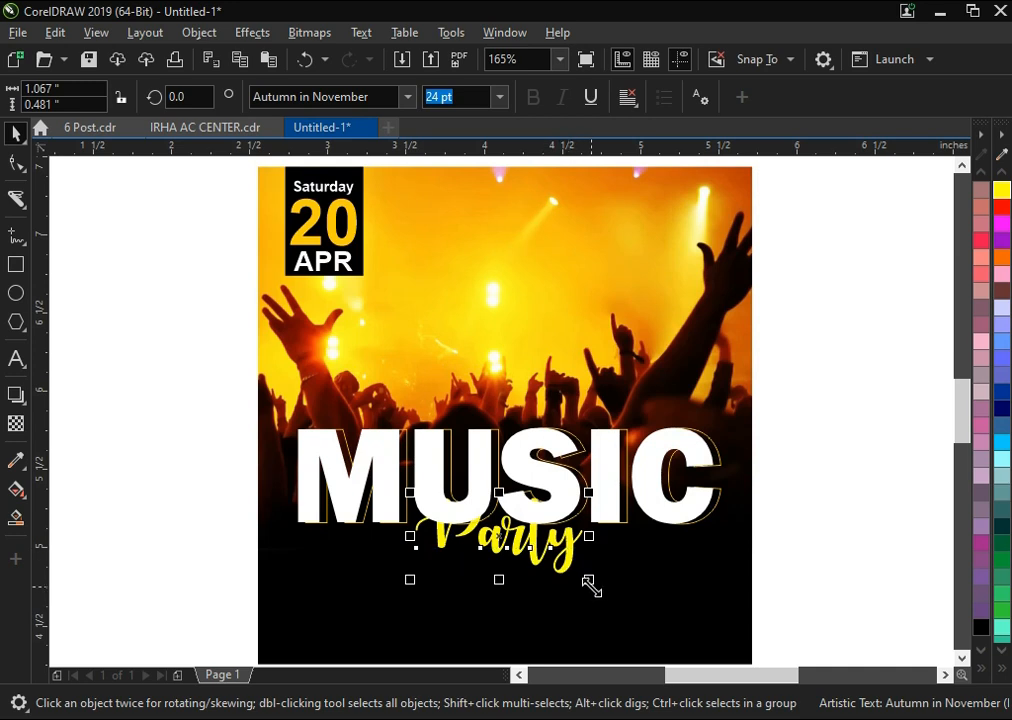
{"action": "left_click_drag", "start_coordinate": [596, 589], "coordinate": [587, 566]}
Give Party a black 1 pt outline with round corners and round line caps, placed behind the fill
{"action": "right_click", "coordinate": [977, 628]}
{"action": "scroll", "coordinate": [750, 497], "scroll_direction": "down", "scroll_amount": 2}
{"action": "key", "text": "F2"}
{"action": "left_click_drag", "start_coordinate": [792, 340], "coordinate": [505, 574]}
{"action": "key", "text": "F12"}
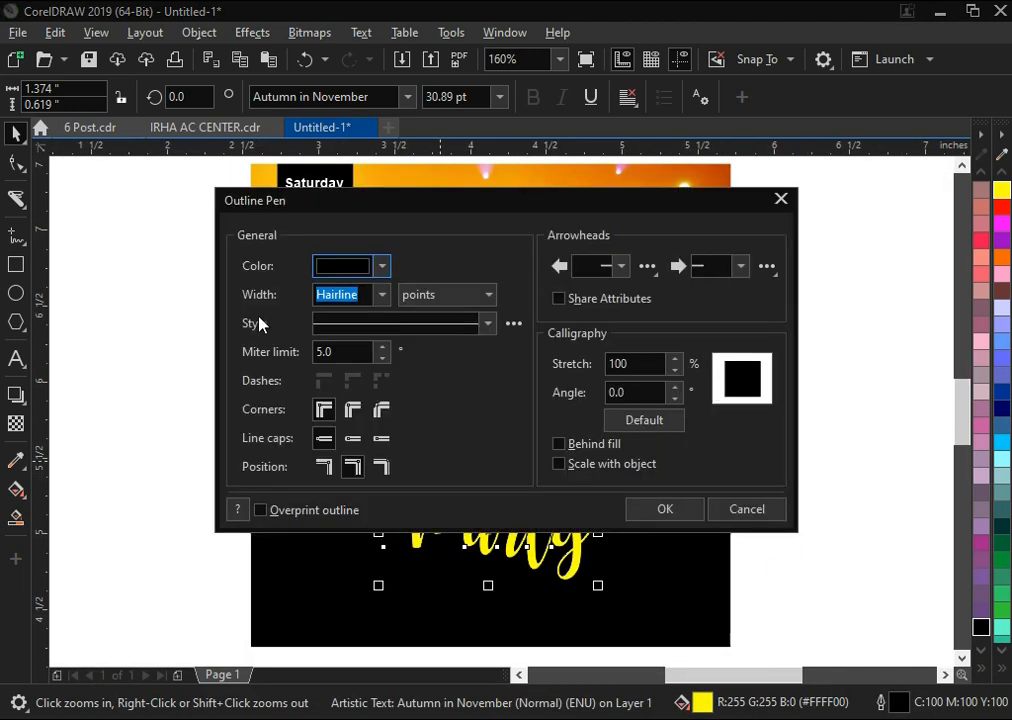
{"action": "left_click", "coordinate": [382, 294]}
{"action": "left_click", "coordinate": [382, 294]}
{"action": "type", "text": "1"}
{"action": "left_click", "coordinate": [381, 438]}
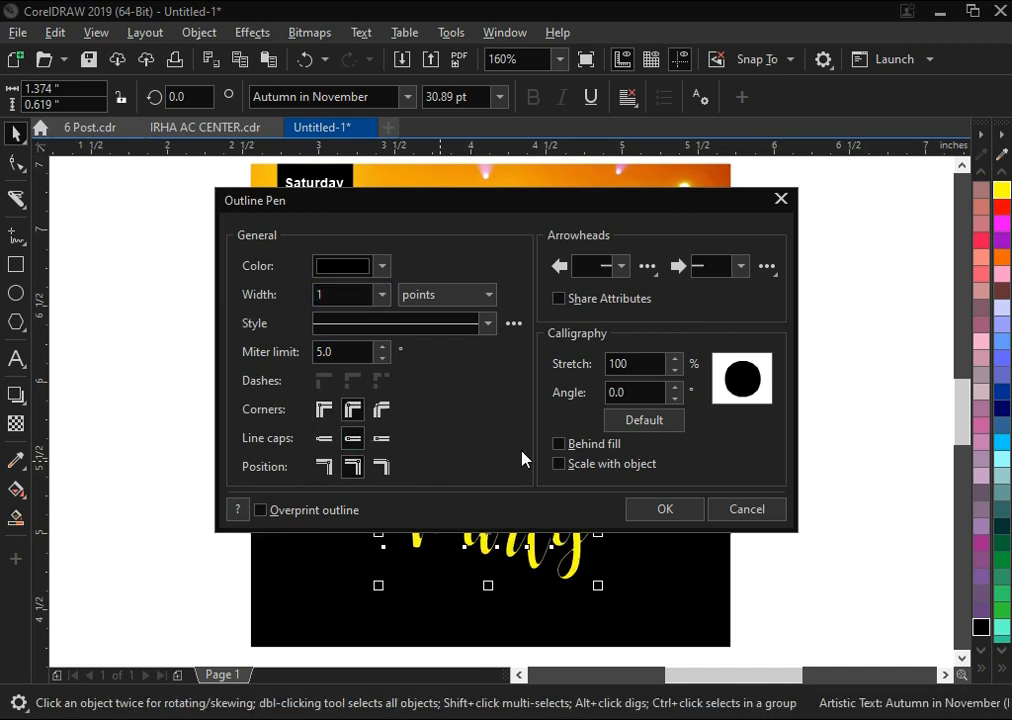
{"action": "left_click", "coordinate": [558, 443]}
{"action": "left_click", "coordinate": [660, 509]}
{"action": "left_click", "coordinate": [761, 499]}
Add the two-line bold Arial text ENTRY / $25 at 18 pt in the poster's lower-left corner
{"action": "scroll", "coordinate": [782, 440], "scroll_direction": "down", "scroll_amount": 3}
{"action": "key", "text": "z"}
{"action": "left_click_drag", "start_coordinate": [789, 313], "coordinate": [506, 553]}
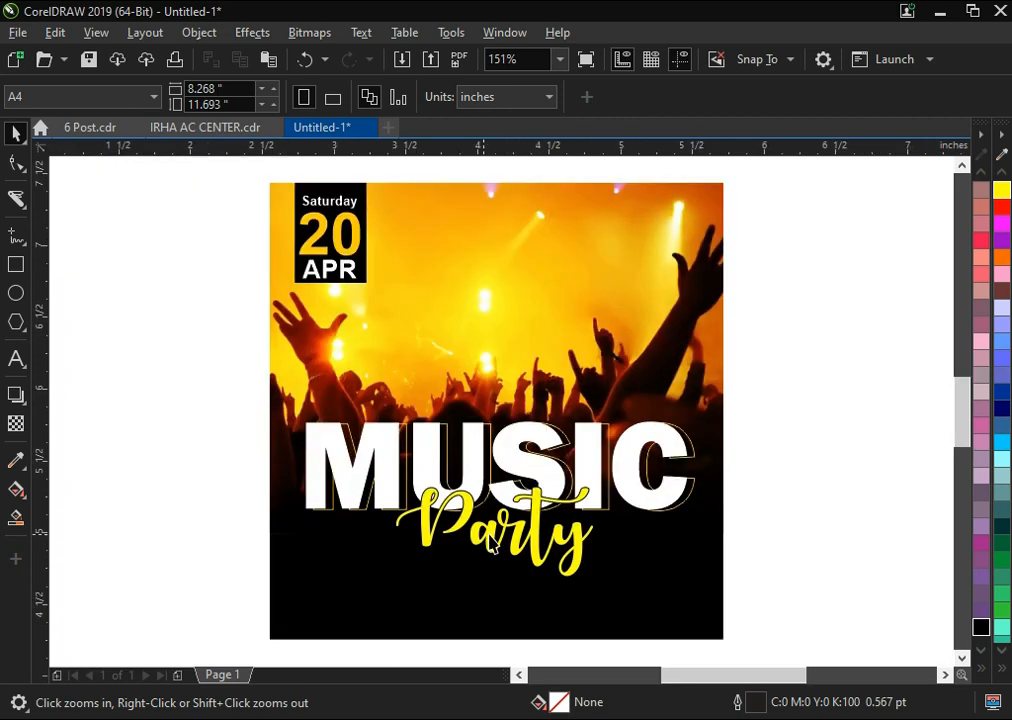
{"action": "left_click", "coordinate": [14, 362]}
{"action": "left_click", "coordinate": [284, 600]}
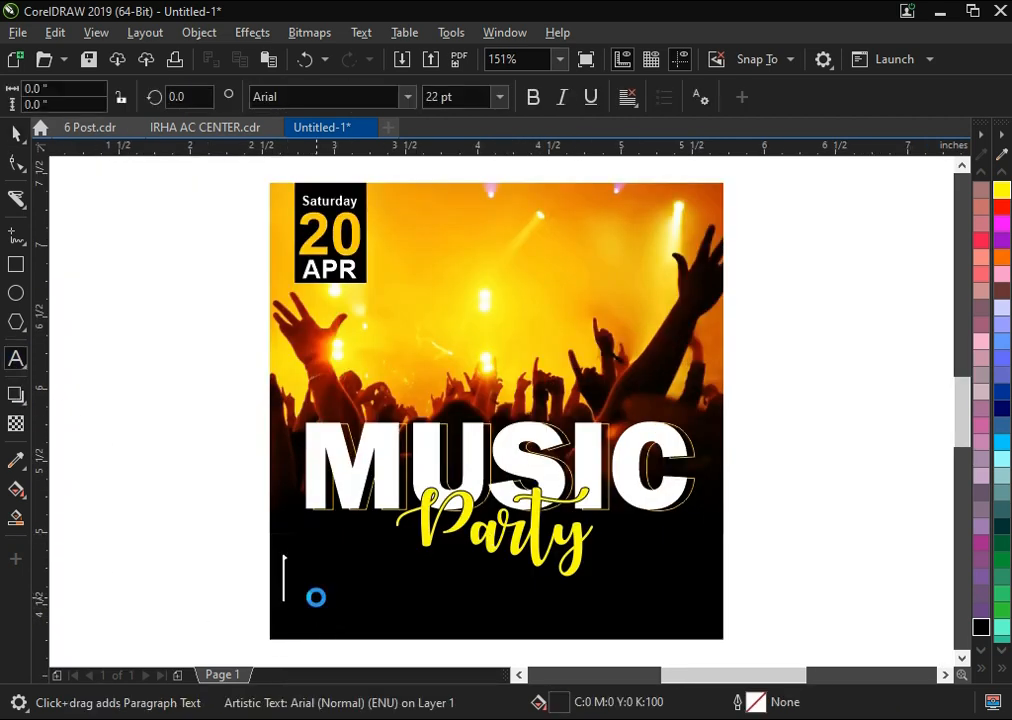
{"action": "type", "text": "ER"}
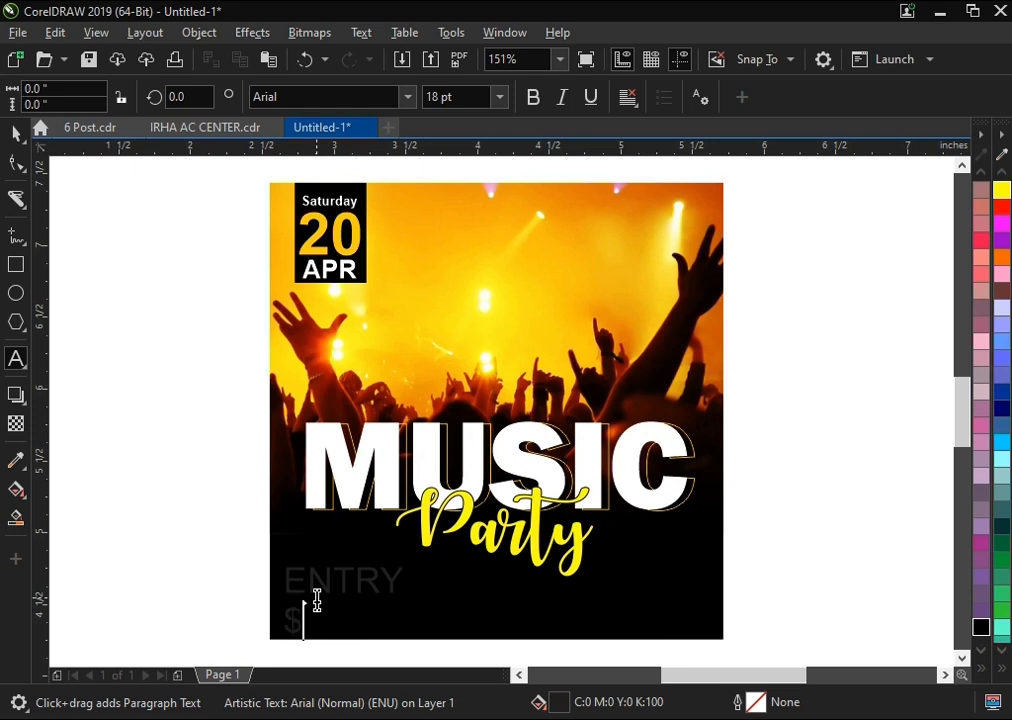
{"action": "key", "text": "ctrl+a"}
{"action": "key", "text": "ctrl+b"}
{"action": "key", "text": "F2"}
{"action": "left_click_drag", "start_coordinate": [266, 497], "coordinate": [517, 638]}
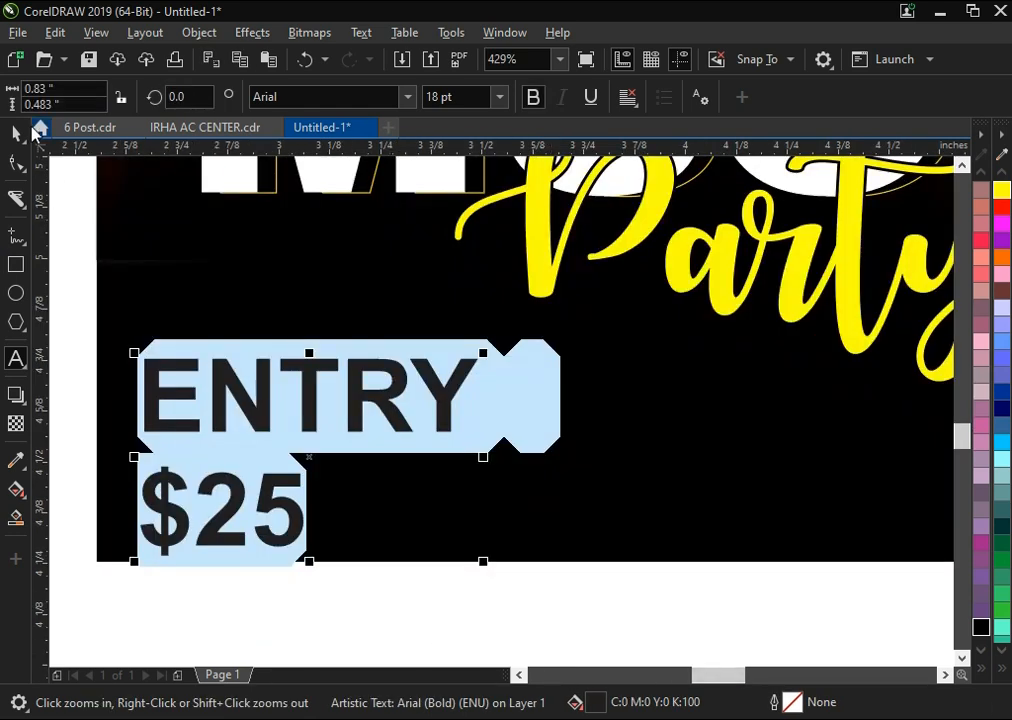
Reduce the entry price text to about 11 pt, move it up slightly and colour it white
{"action": "key", "text": "space"}
{"action": "left_click_drag", "start_coordinate": [483, 561], "coordinate": [322, 452]}
{"action": "left_click_drag", "start_coordinate": [296, 366], "coordinate": [301, 318]}
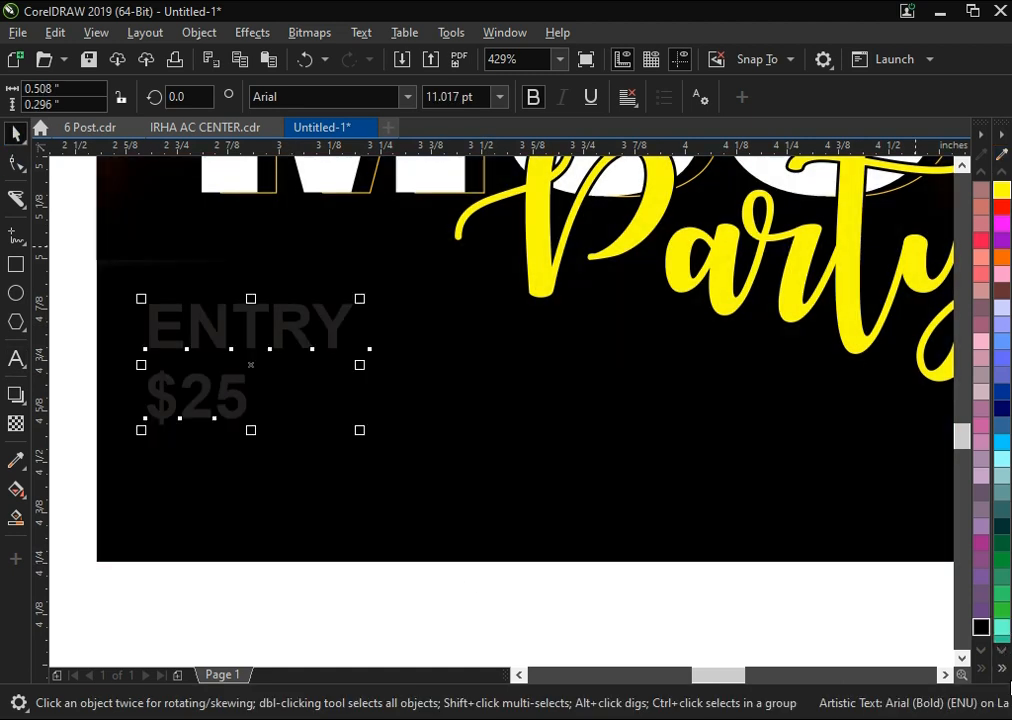
{"action": "left_click", "coordinate": [1003, 670]}
{"action": "left_click", "coordinate": [949, 350]}
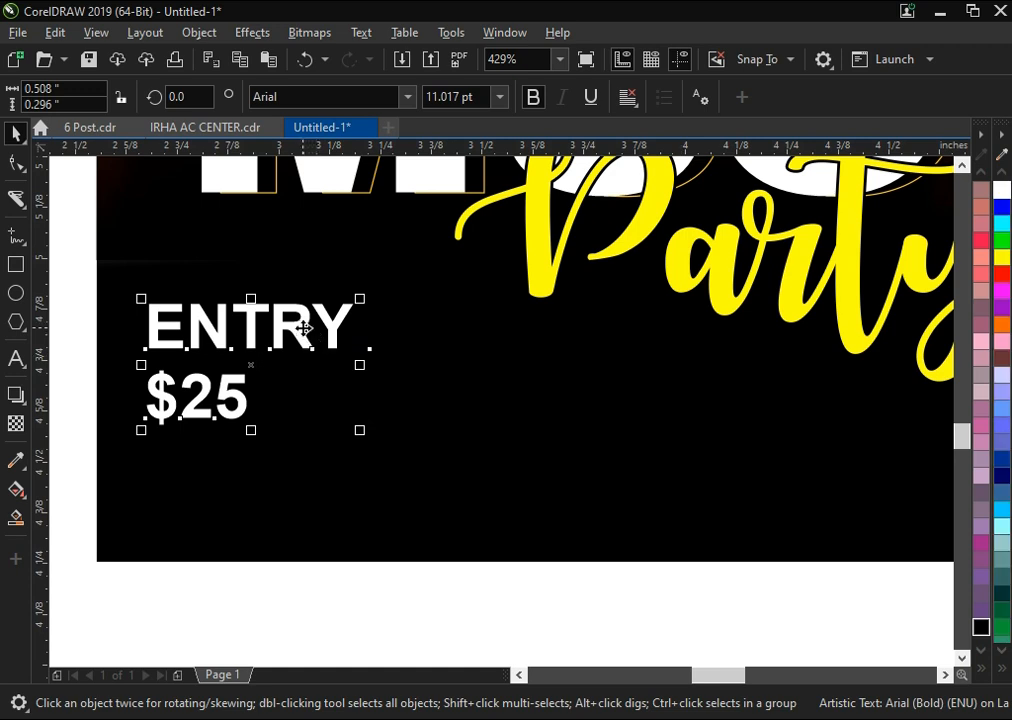
Separate the entry text into two objects, shrink ENTRY slightly and enlarge $25 beneath it, aligned at the left edge
{"action": "left_click_drag", "start_coordinate": [305, 333], "coordinate": [305, 333]}
{"action": "left_click_drag", "start_coordinate": [363, 283], "coordinate": [341, 290]}
{"action": "left_click", "coordinate": [240, 402]}
{"action": "left_click_drag", "start_coordinate": [250, 418], "coordinate": [312, 429]}
{"action": "left_click", "coordinate": [296, 341], "text": "shift"}
{"action": "left_click", "coordinate": [318, 445]}
Copy ENTRY below $25 at about 7.2 pt and replace the copy's text with FOR MORE INFORMATION
{"action": "left_click_drag", "start_coordinate": [293, 340], "coordinate": [291, 532]}
{"action": "left_click_drag", "start_coordinate": [341, 481], "coordinate": [318, 484]}
{"action": "double_click", "coordinate": [309, 501]}
{"action": "double_click", "coordinate": [297, 509]}
{"action": "type", "text": "FPR"}
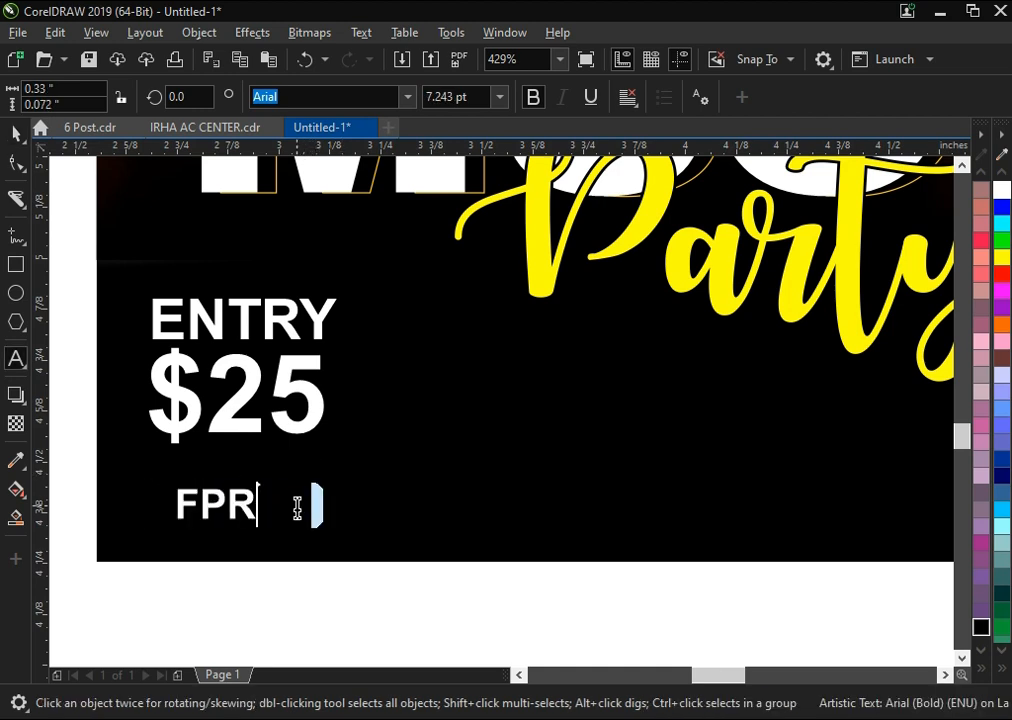
{"action": "type", "text": "IOR"}
{"action": "key", "text": "BackSpace"}
{"action": "key", "text": "BackSpace"}
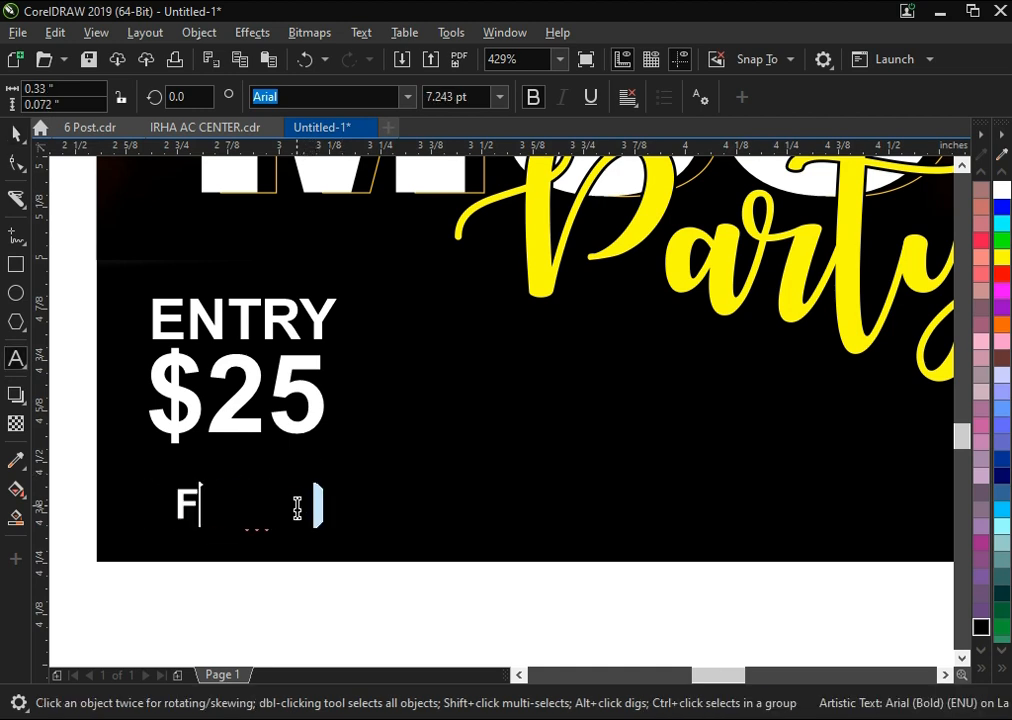
{"action": "type", "text": "MORE "}
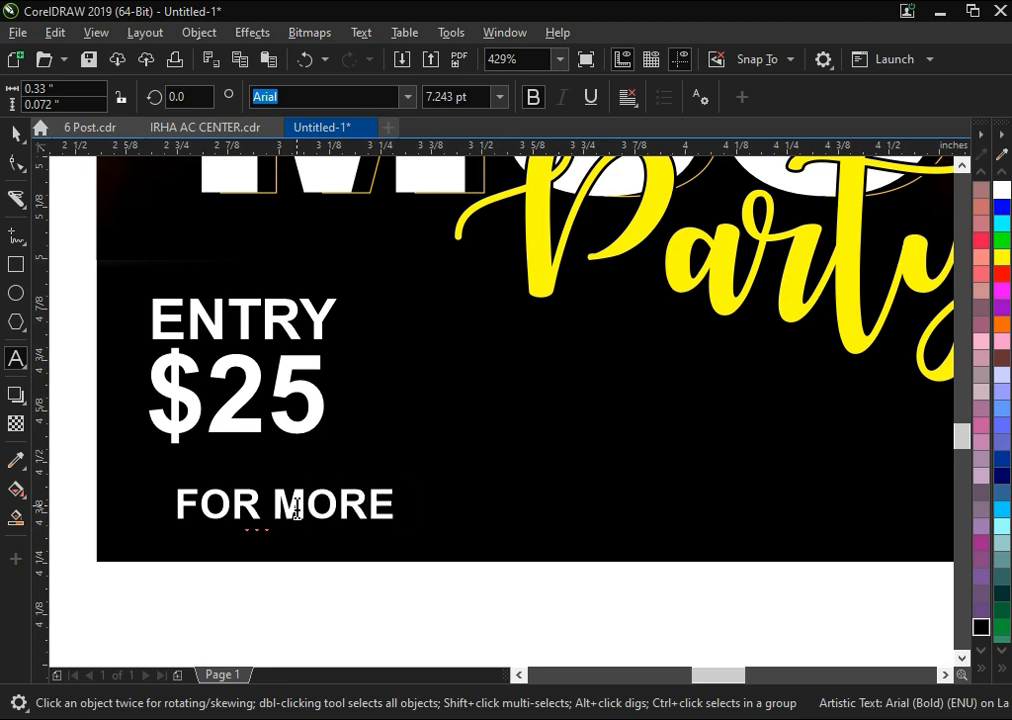
{"action": "type", "text": "INFOIR"}
{"action": "key", "text": "BackSpace"}
{"action": "key", "text": "BackSpace"}
{"action": "type", "text": "RMATION"}
{"action": "key", "text": "Escape"}
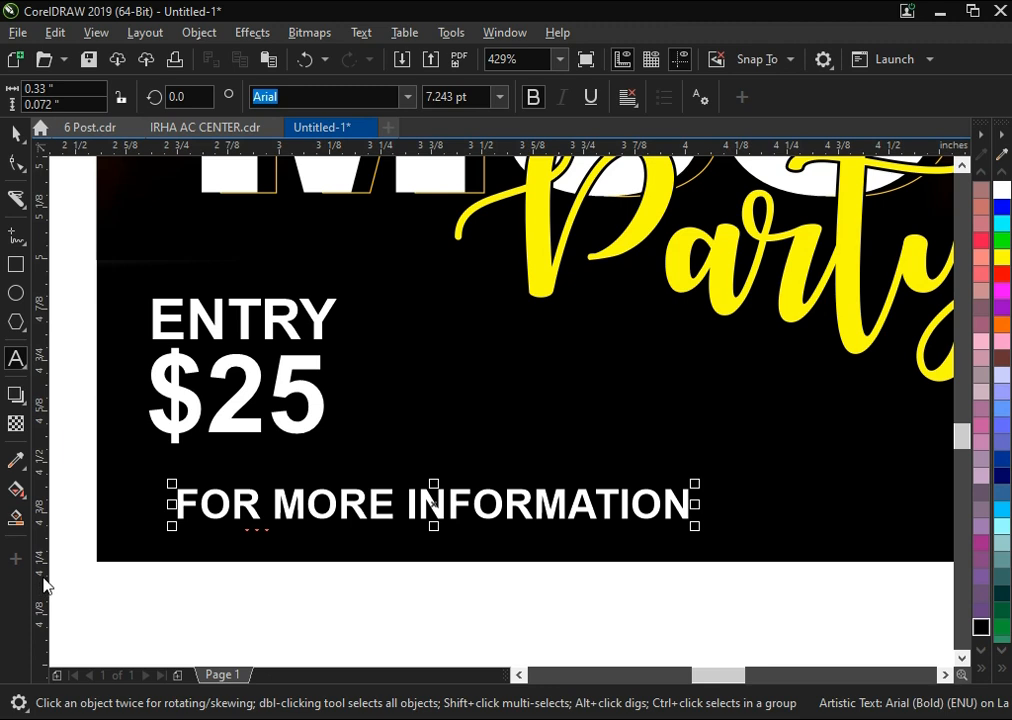
{"action": "left_click", "coordinate": [15, 134]}
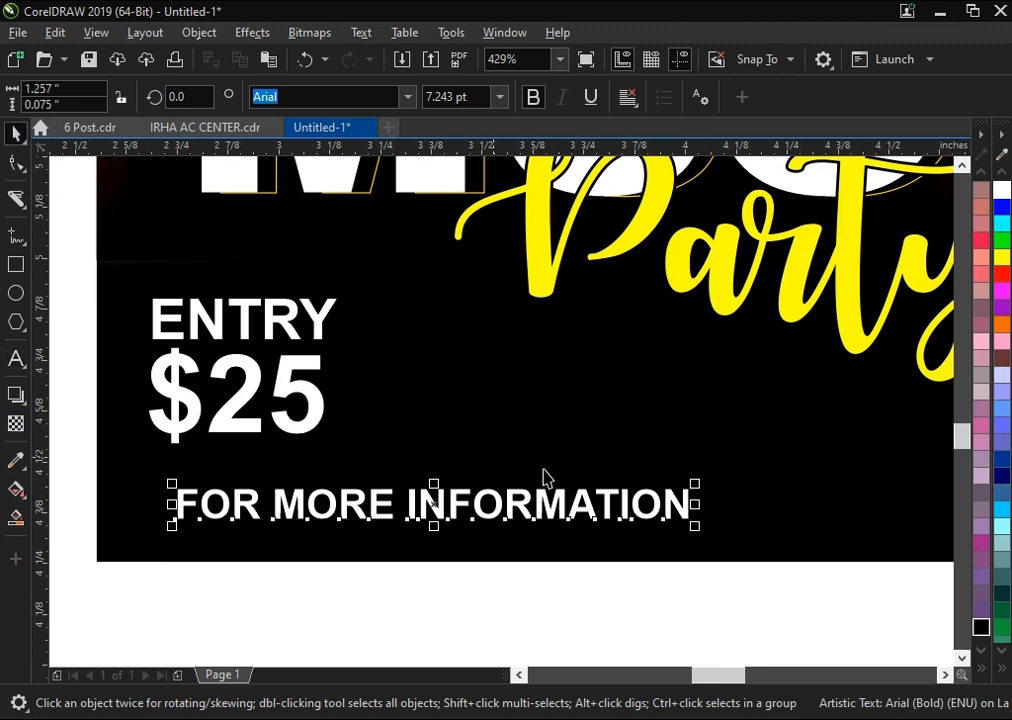
Reduce FOR MORE INFORMATION to about 4.7 pt and position it just below $25
{"action": "left_click_drag", "start_coordinate": [700, 545], "coordinate": [471, 486]}
{"action": "left_click", "coordinate": [467, 570]}
{"action": "scroll", "coordinate": [436, 495], "scroll_direction": "down", "scroll_amount": 4}
{"action": "key", "text": "z"}
{"action": "left_click", "coordinate": [540, 420]}
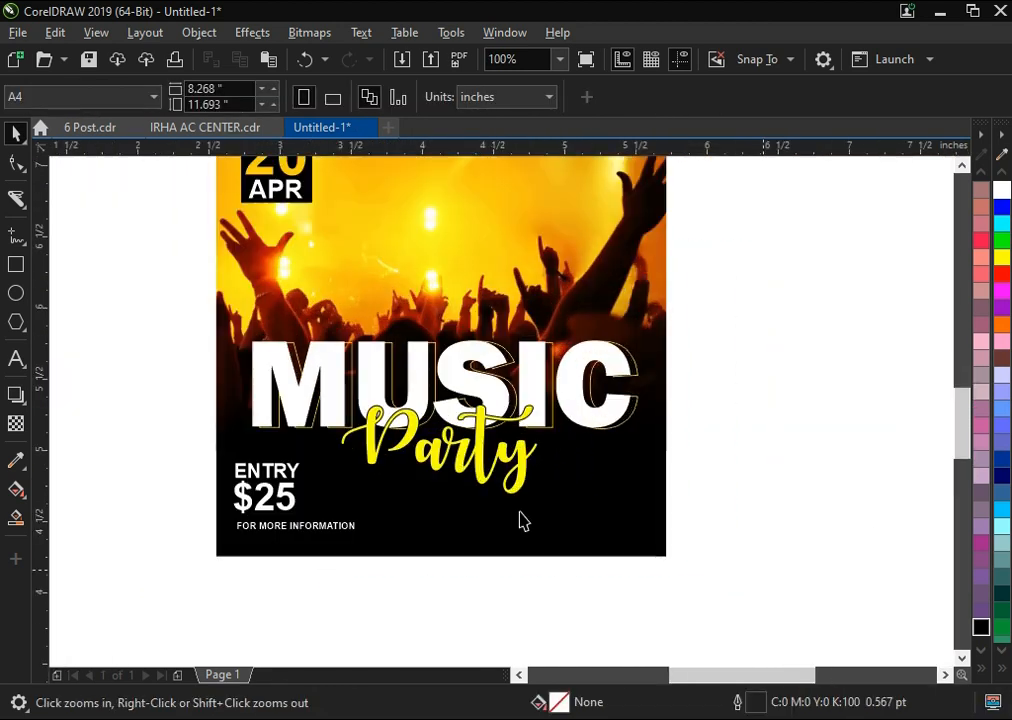
Duplicate FOR MORE INFORMATION to the right and centre the copy horizontally on the poster
{"action": "left_click_drag", "start_coordinate": [298, 526], "coordinate": [478, 532]}
{"action": "left_click", "coordinate": [486, 540], "text": "shift"}
{"action": "key", "text": "c"}
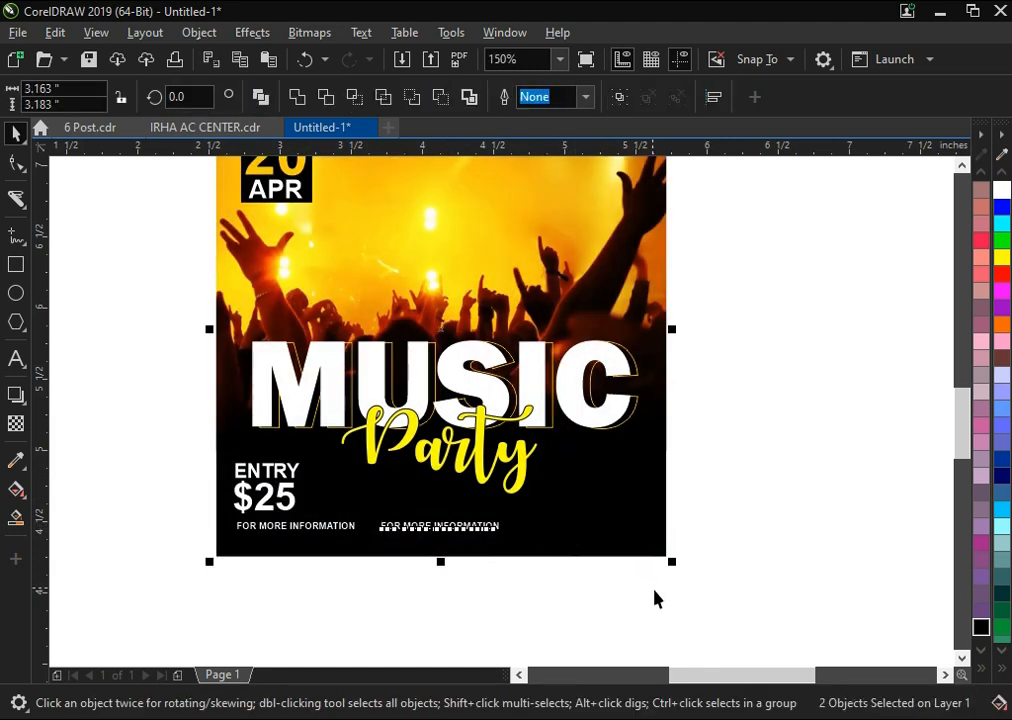
{"action": "left_click", "coordinate": [655, 591]}
{"action": "left_click", "coordinate": [315, 525]}
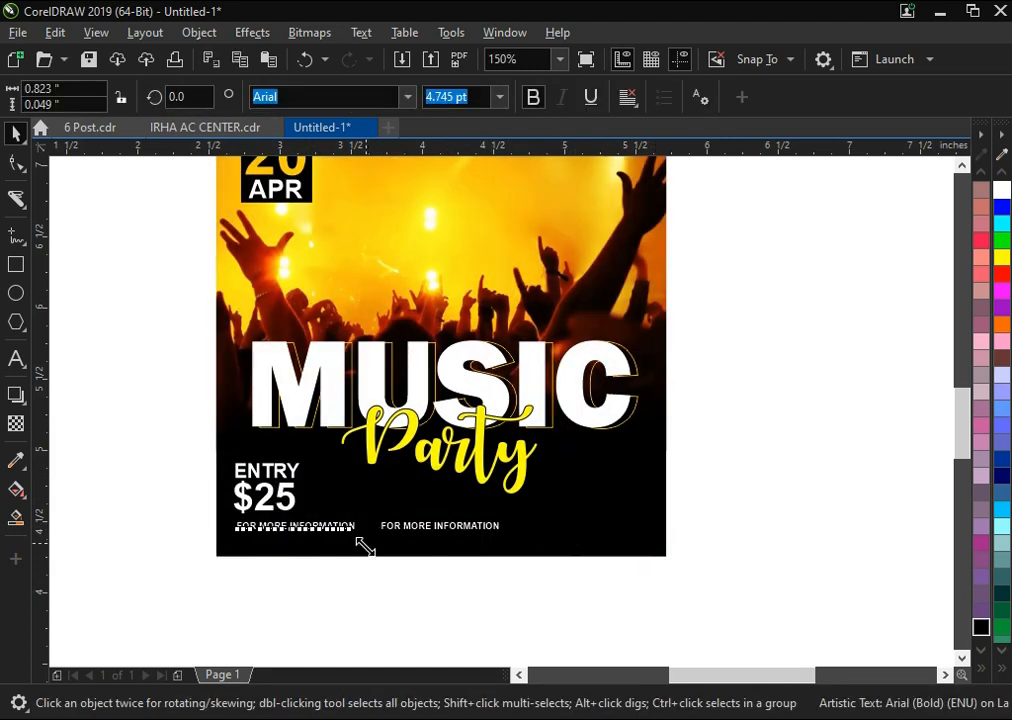
Reduce both FOR MORE INFORMATION texts to about 4.5 pt
{"action": "left_click_drag", "start_coordinate": [366, 547], "coordinate": [360, 550]}
{"action": "left_click", "coordinate": [395, 528]}
{"action": "key", "text": "ctrl+r"}
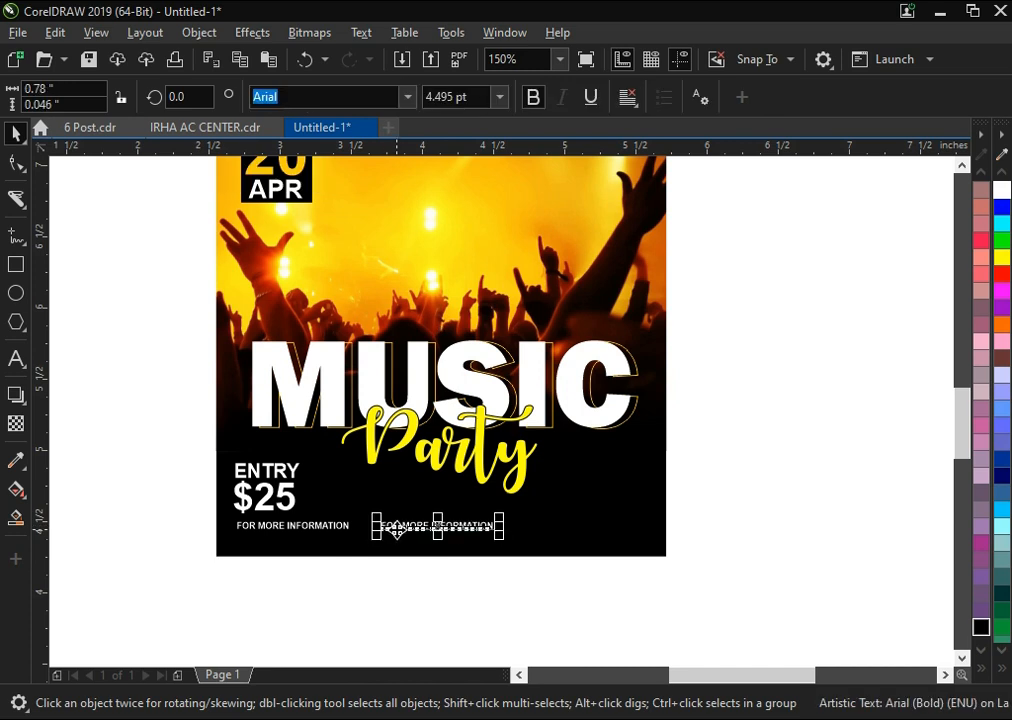
{"action": "double_click", "coordinate": [419, 533]}
{"action": "type", "text": "WWW.YOURWEBSITE.COM"}
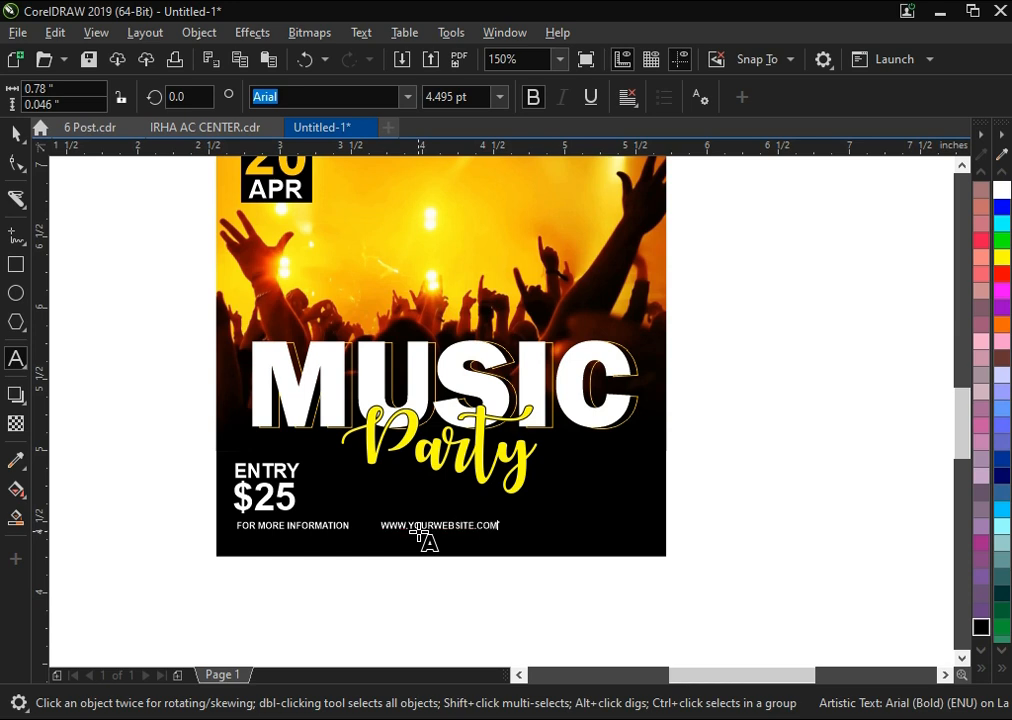
{"action": "left_click", "coordinate": [16, 134]}
{"action": "left_click", "coordinate": [644, 508], "text": "shift"}
{"action": "key", "text": "c"}
{"action": "left_click", "coordinate": [757, 386]}
Copy the website text to the black area right of Party and change the copy's text to SCAN ME
{"action": "key", "text": "F2"}
{"action": "left_click_drag", "start_coordinate": [757, 386], "coordinate": [174, 590]}
{"action": "left_click_drag", "start_coordinate": [463, 473], "coordinate": [745, 420]}
{"action": "right_click", "coordinate": [745, 420]}
{"action": "key", "text": "F8"}
{"action": "type", "text": "s"}
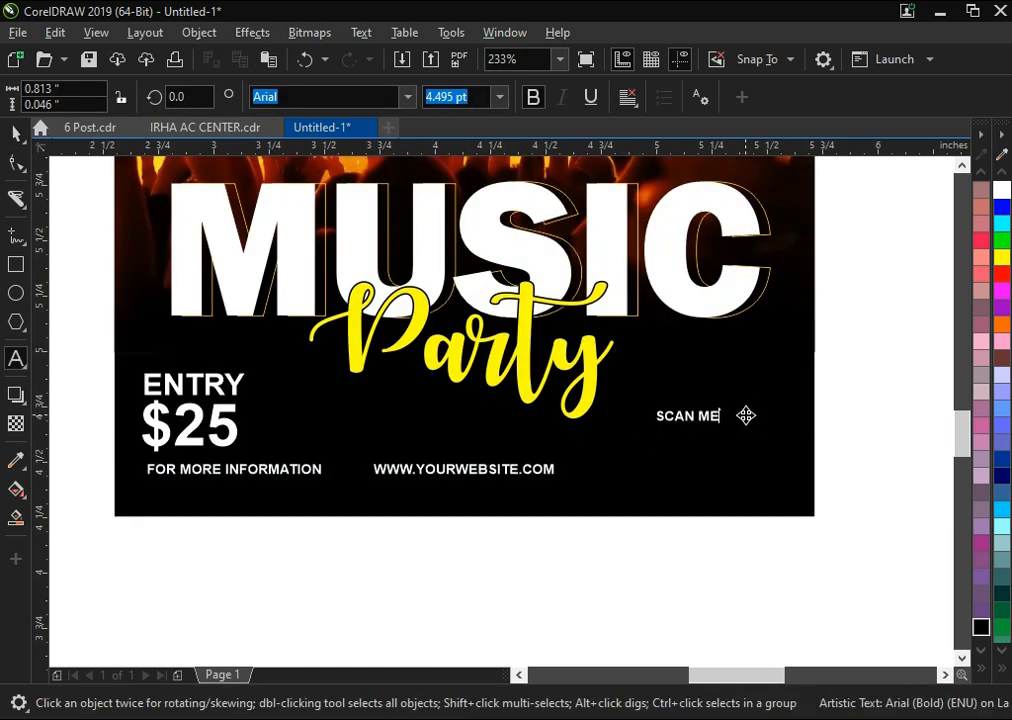
{"action": "left_click", "coordinate": [16, 134]}
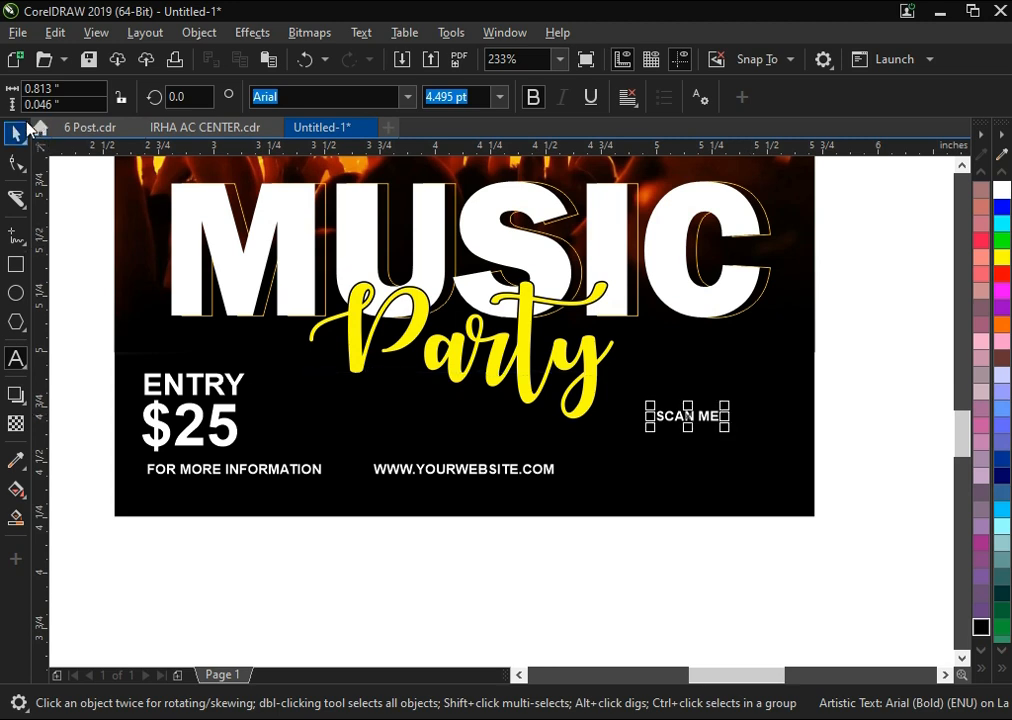
{"action": "left_click_drag", "start_coordinate": [722, 420], "coordinate": [760, 425]}
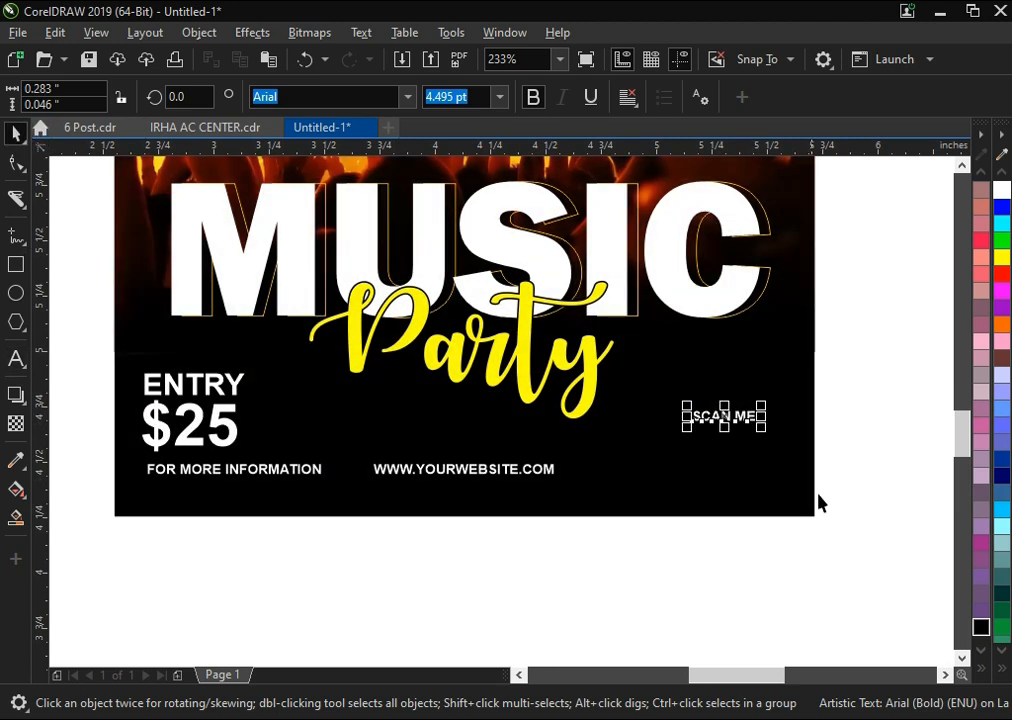
Place the QR code, about 0.26 inch wide, just beneath SCAN ME and centre the two on each other
{"action": "left_click", "coordinate": [818, 501]}
{"action": "key", "text": "F4"}
{"action": "left_click_drag", "start_coordinate": [304, 515], "coordinate": [900, 462]}
{"action": "key", "text": "F2"}
{"action": "left_click_drag", "start_coordinate": [836, 438], "coordinate": [946, 532]}
{"action": "left_click", "coordinate": [568, 210], "text": "shift"}
{"action": "key", "text": "c"}
{"action": "left_click", "coordinate": [770, 340]}
{"action": "left_click_drag", "start_coordinate": [524, 319], "coordinate": [524, 307]}
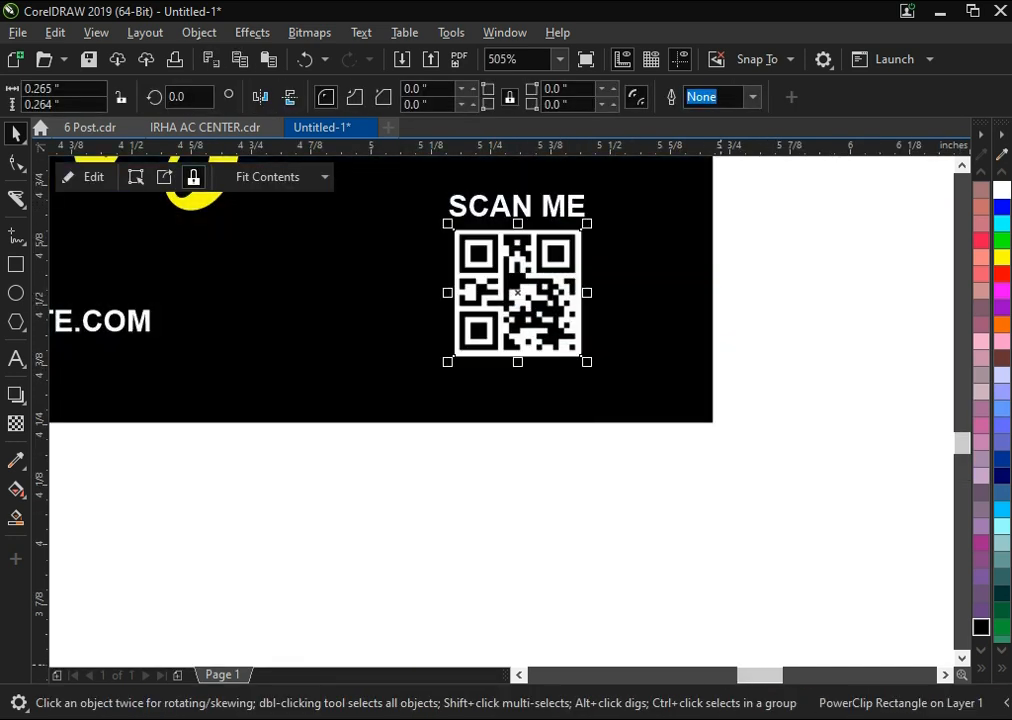
Place the illustration of the purple-haired woman with headphones on the poster, behind the MUSIC Party title
{"action": "left_click", "coordinate": [765, 428]}
{"action": "key", "text": "F4"}
{"action": "left_click_drag", "start_coordinate": [217, 545], "coordinate": [281, 364]}
{"action": "key", "text": "F4"}
{"action": "left_click_drag", "start_coordinate": [210, 416], "coordinate": [803, 356]}
{"action": "key", "text": "F2"}
{"action": "left_click_drag", "start_coordinate": [566, 239], "coordinate": [1005, 563]}
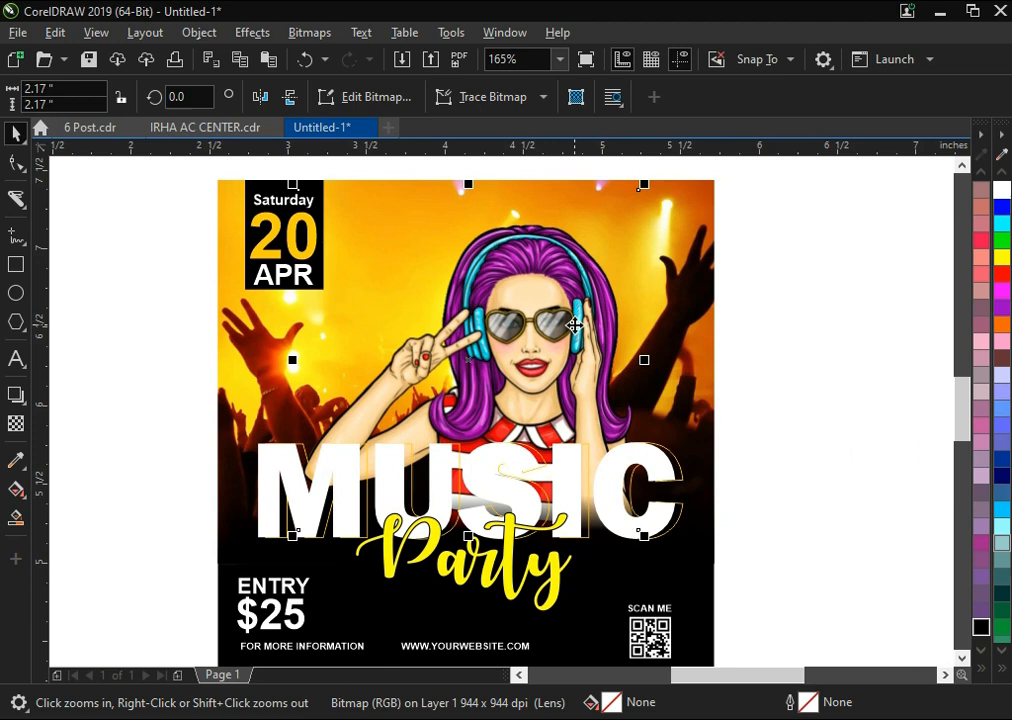
{"action": "left_click", "coordinate": [575, 325]}
Move the woman illustration up so her head reaches the poster's upper edge
{"action": "left_click_drag", "start_coordinate": [803, 391], "coordinate": [198, 592]}
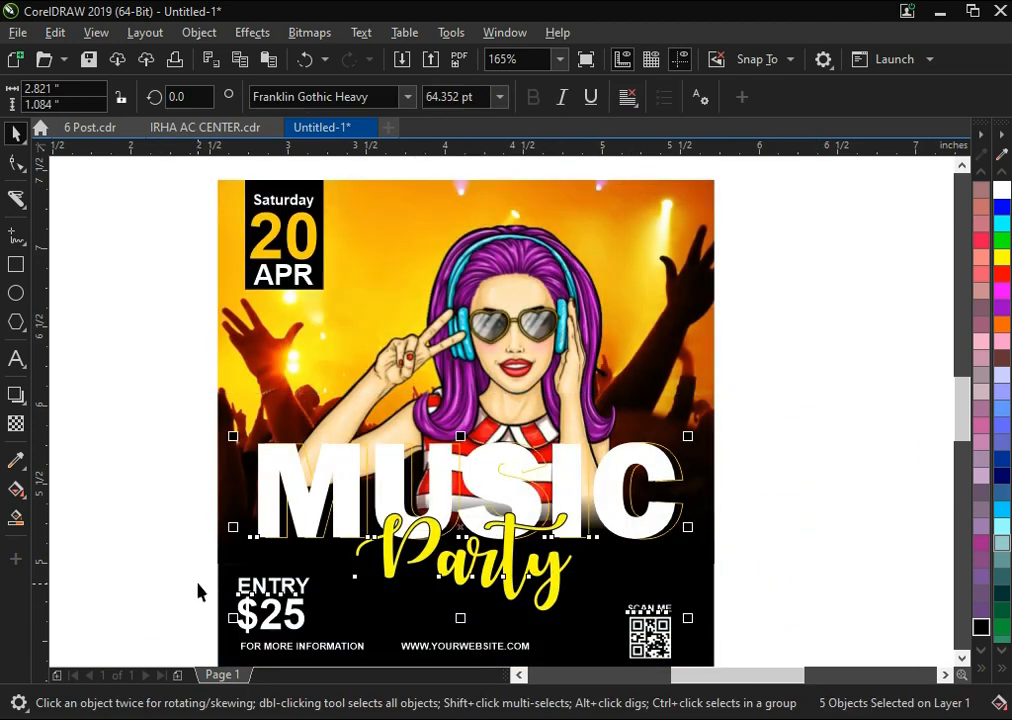
{"action": "left_click", "coordinate": [176, 482]}
{"action": "left_click", "coordinate": [569, 369]}
{"action": "left_click_drag", "start_coordinate": [569, 369], "coordinate": [569, 323]}
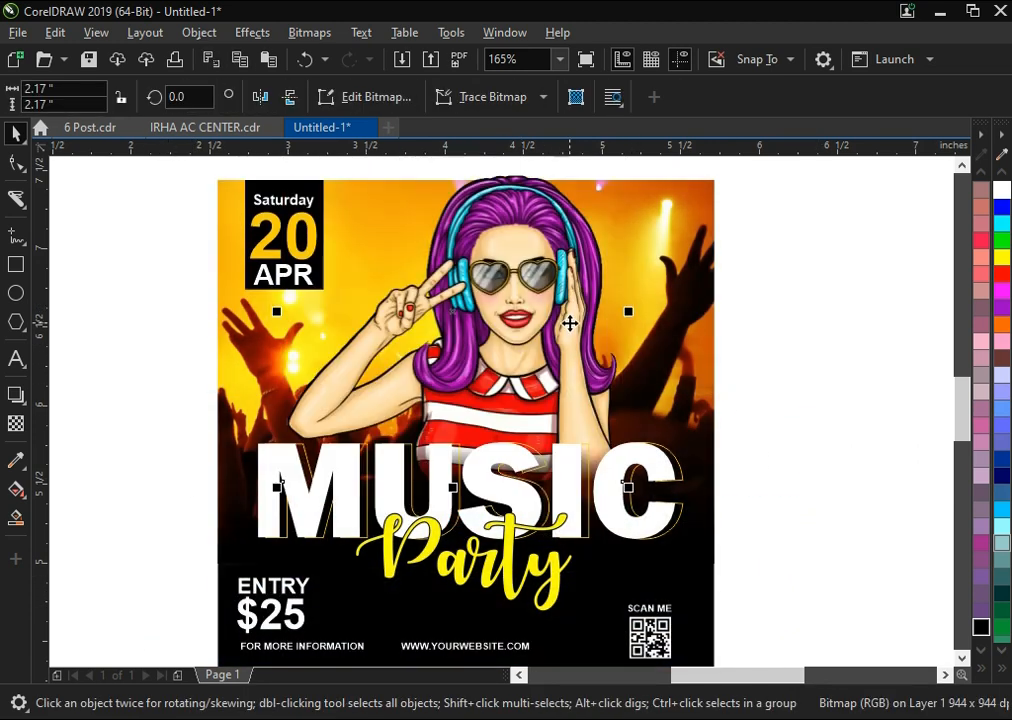
Scale the woman illustration down proportionally to about 1.97 inches so her head fits inside the poster
{"action": "scroll", "coordinate": [636, 433], "scroll_direction": "down", "scroll_amount": 2}
{"action": "key", "text": "F2"}
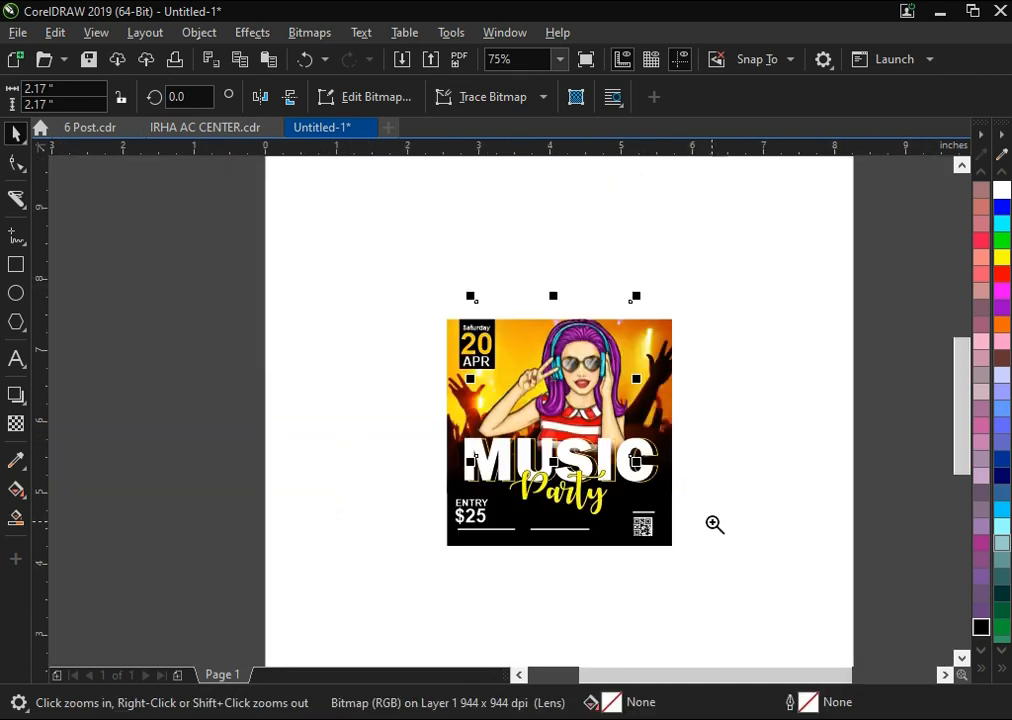
{"action": "left_click_drag", "start_coordinate": [714, 523], "coordinate": [404, 208]}
{"action": "left_click_drag", "start_coordinate": [627, 301], "coordinate": [624, 316]}
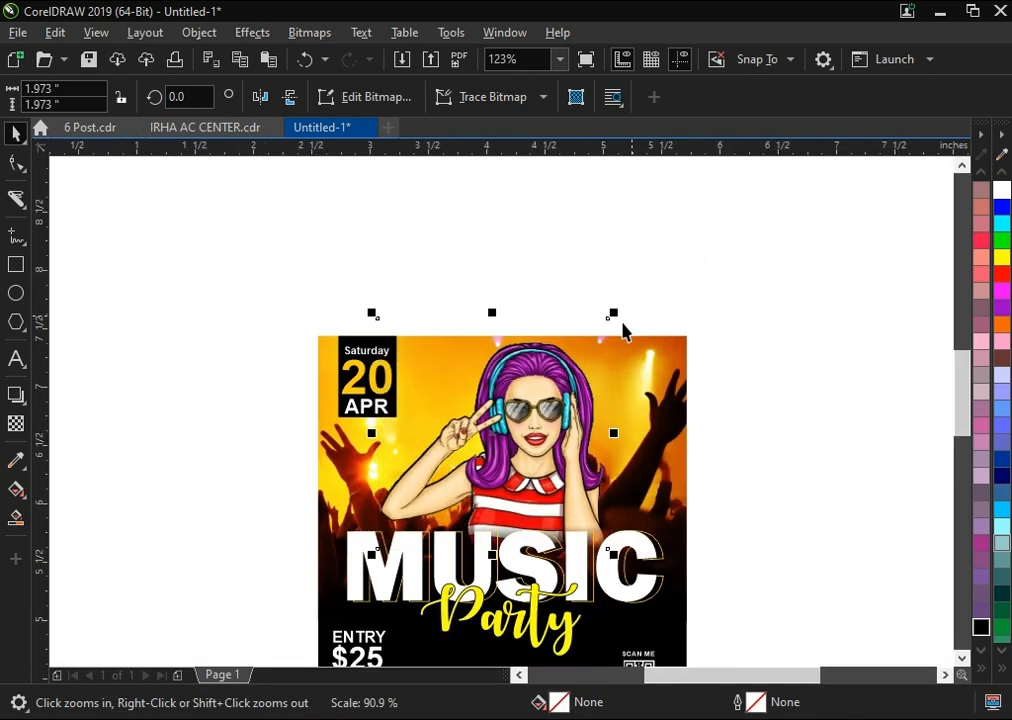
{"action": "left_click", "coordinate": [527, 301]}
{"action": "key", "text": "F4"}
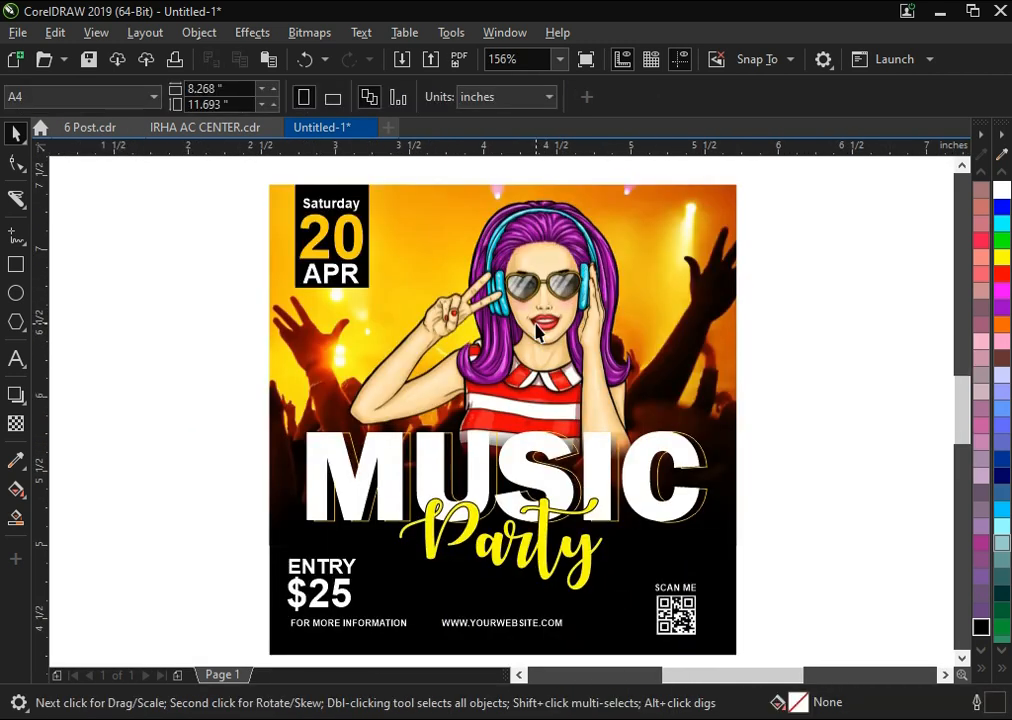
Add the text NIGHT beside the poster in Franklin Gothic Heavy, enlarged to about 60.6 pt
{"action": "left_click", "coordinate": [15, 360]}
{"action": "left_click", "coordinate": [101, 360]}
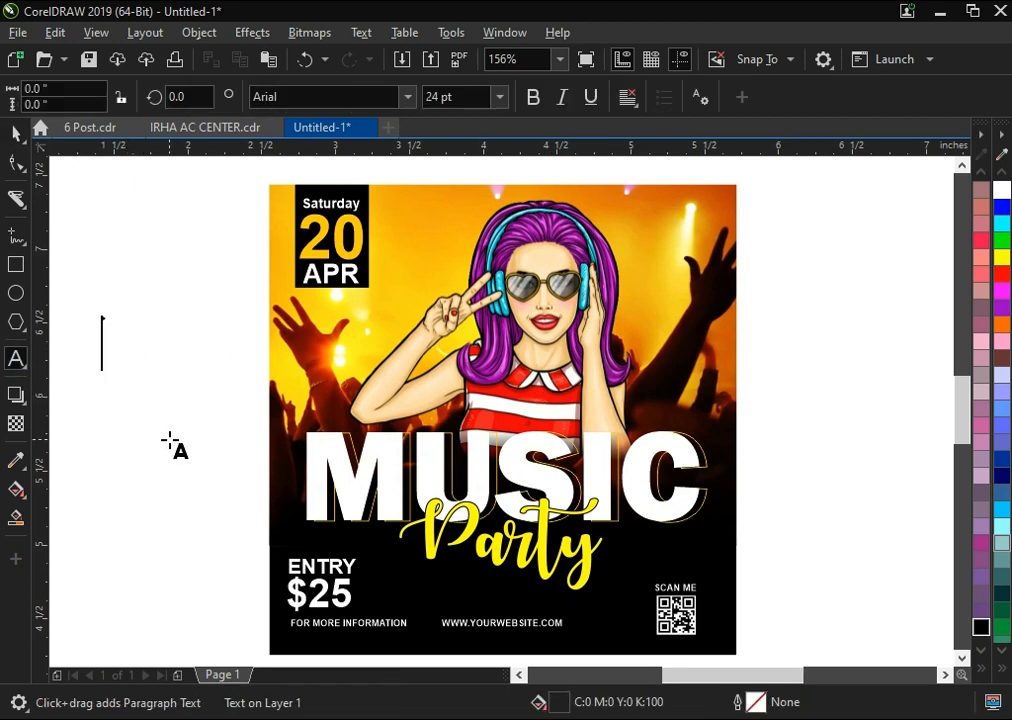
{"action": "type", "text": "NIGH"}
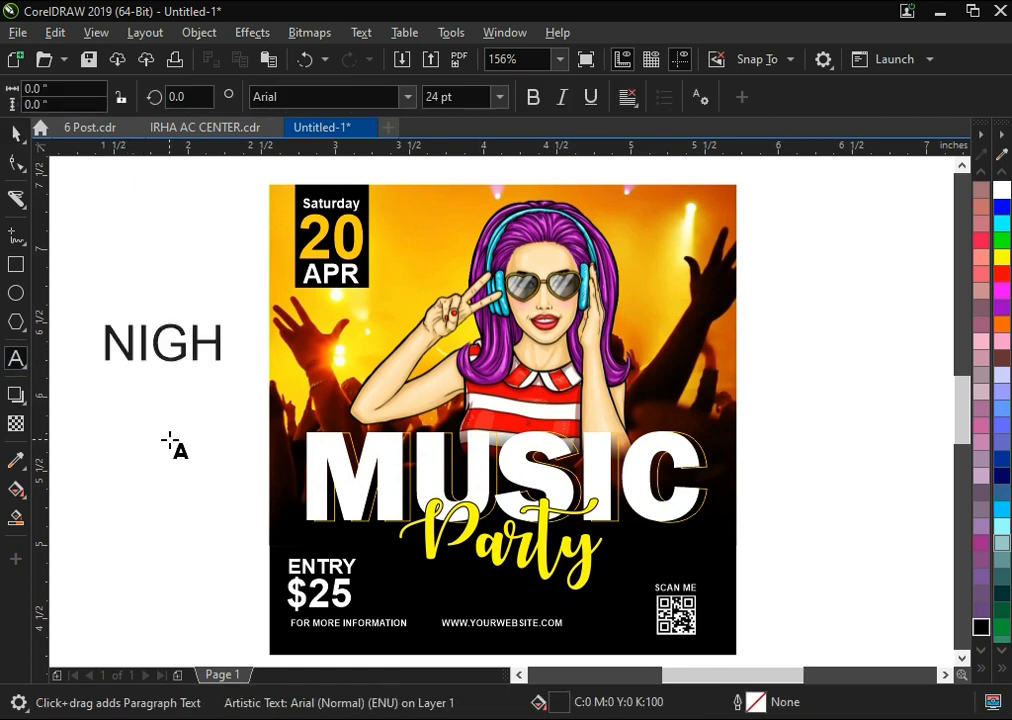
{"action": "left_click", "coordinate": [16, 133]}
{"action": "left_click", "coordinate": [407, 96]}
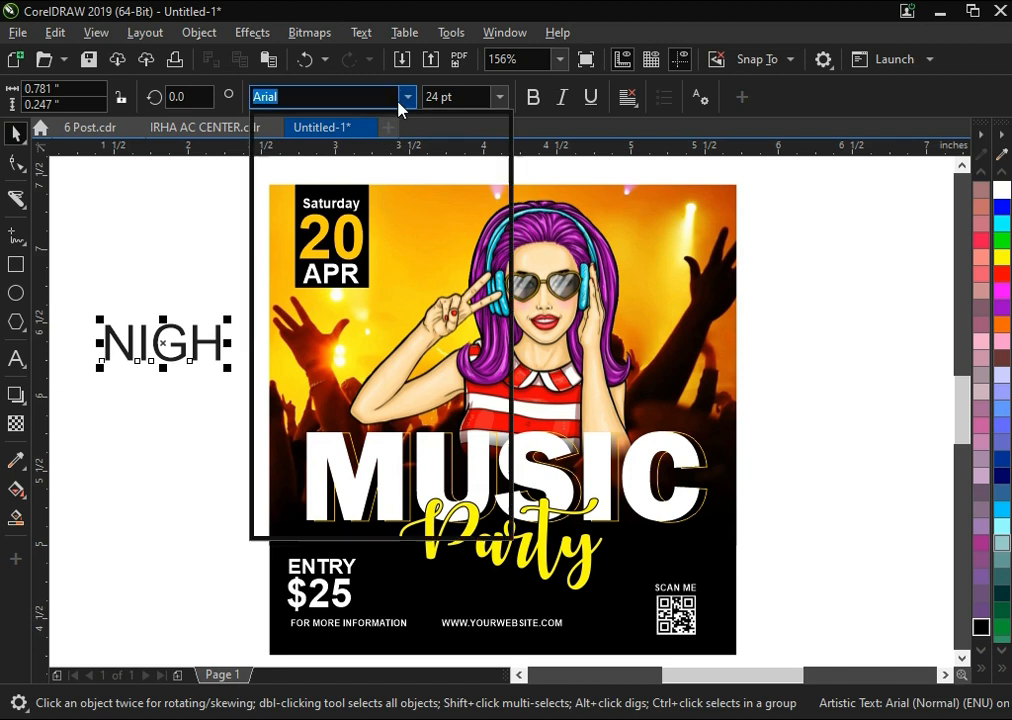
{"action": "left_click", "coordinate": [372, 186]}
{"action": "left_click_drag", "start_coordinate": [222, 368], "coordinate": [303, 467]}
{"action": "double_click", "coordinate": [203, 372]}
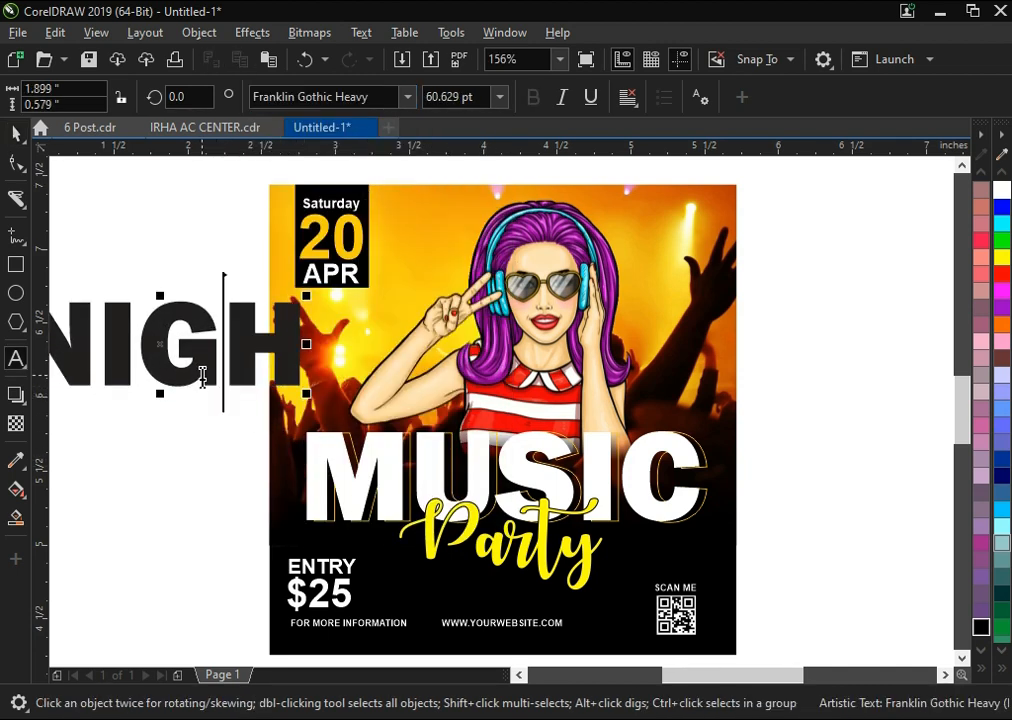
{"action": "left_click", "coordinate": [298, 305]}
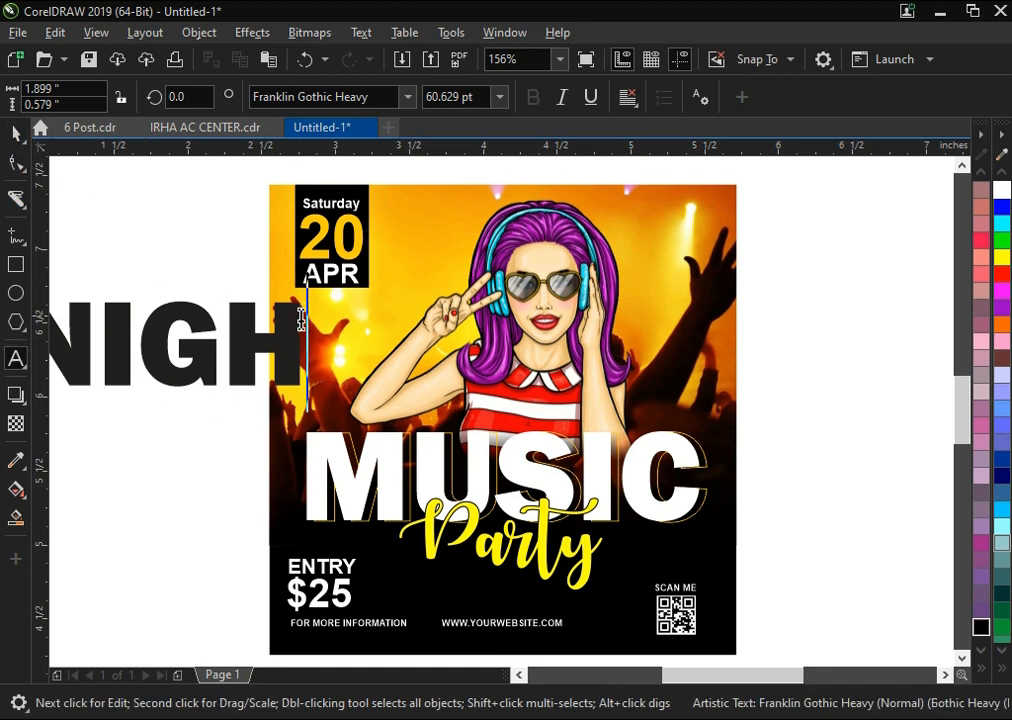
{"action": "type", "text": "T"}
{"action": "left_click", "coordinate": [10, 136]}
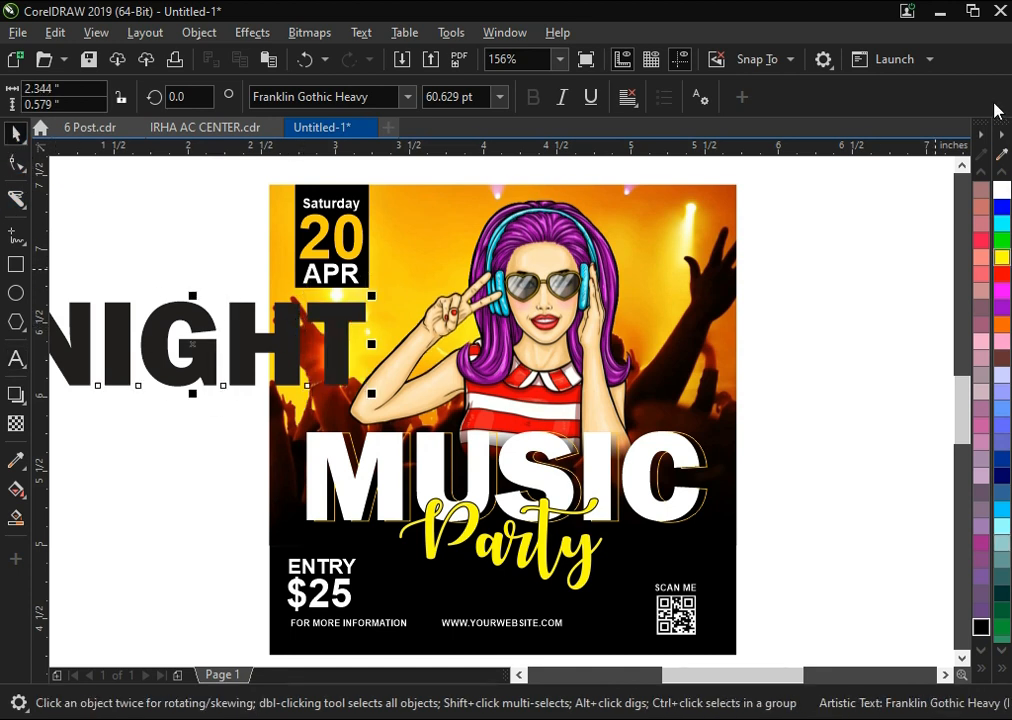
Give the NIGHT text a white outline and no fill
{"action": "left_click", "coordinate": [1002, 191]}
{"action": "left_click", "coordinate": [1001, 666]}
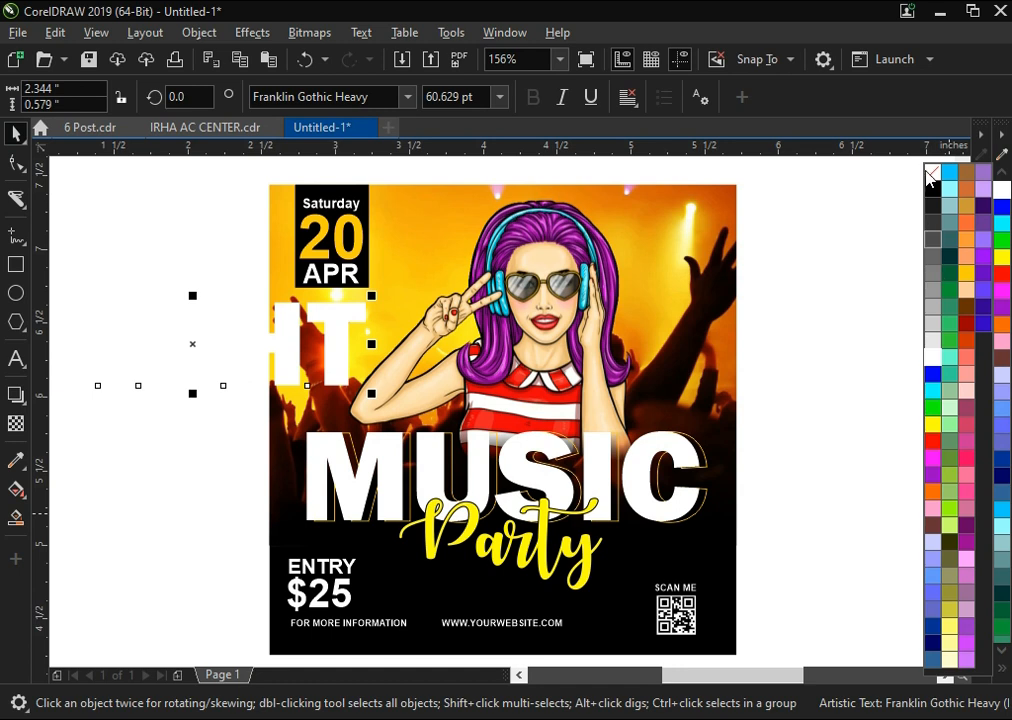
{"action": "left_click", "coordinate": [1004, 676]}
{"action": "left_click", "coordinate": [962, 300]}
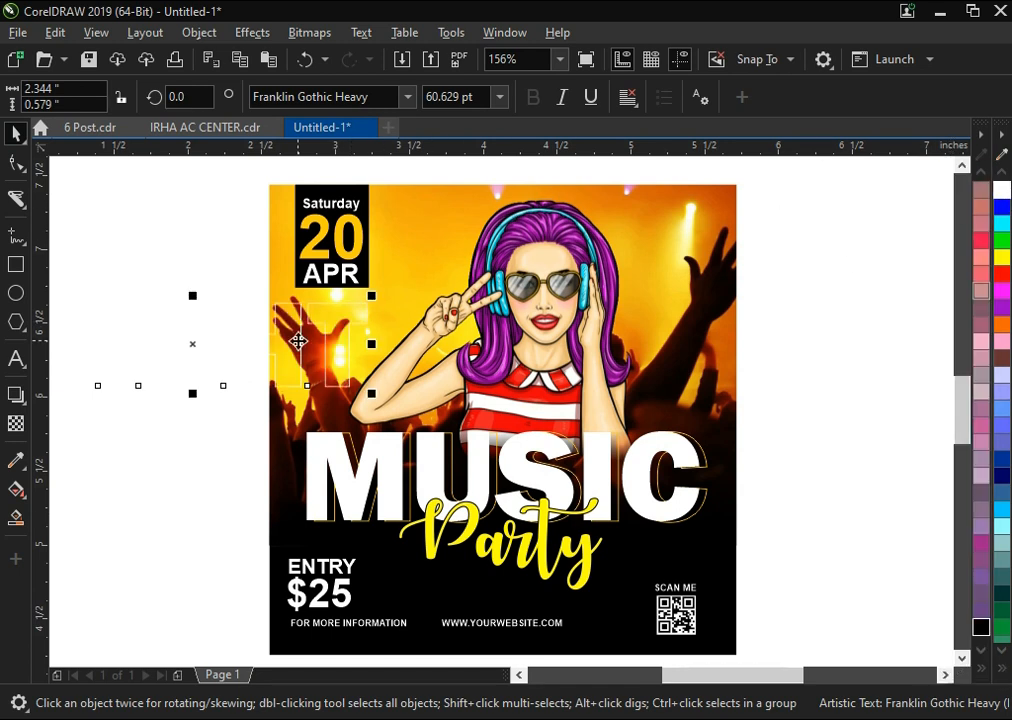
Move NIGHT over the poster's upper part, enlarge it to about 69.6 pt and centre it horizontally on the poster
{"action": "left_click", "coordinate": [251, 349]}
{"action": "left_click_drag", "start_coordinate": [208, 355], "coordinate": [519, 262]}
{"action": "left_click_drag", "start_coordinate": [700, 317], "coordinate": [725, 346]}
{"action": "left_click", "coordinate": [724, 215], "text": "shift"}
{"action": "key", "text": "c"}
{"action": "key", "text": "Escape"}
Set the NIGHT text's outline width to 1 point
{"action": "left_click", "coordinate": [690, 228]}
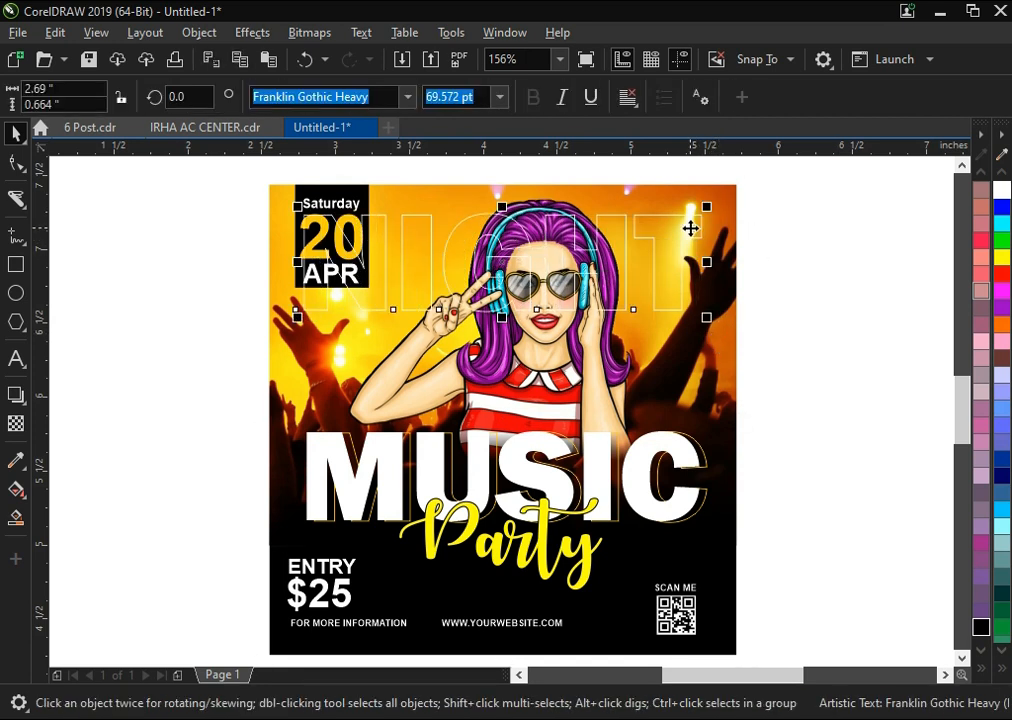
{"action": "key", "text": "F12"}
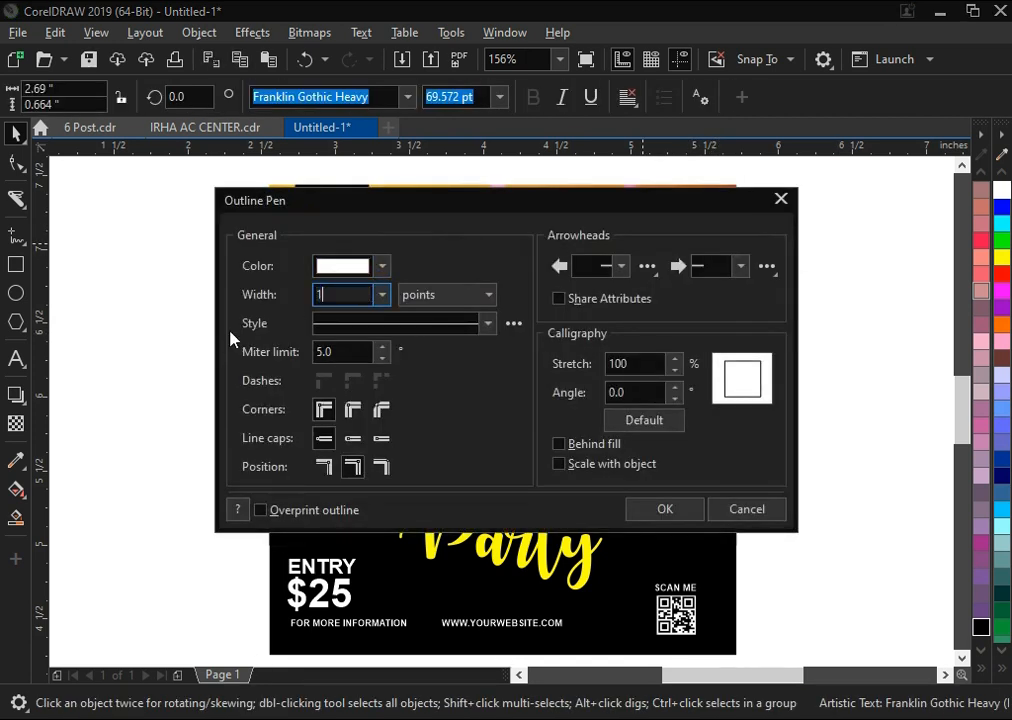
{"action": "key", "text": "Return"}
{"action": "key", "text": "Escape"}
Duplicate NIGHT twice downward at equal spacing and PowerClip all three texts inside the poster background
{"action": "left_click_drag", "start_coordinate": [650, 229], "coordinate": [652, 329]}
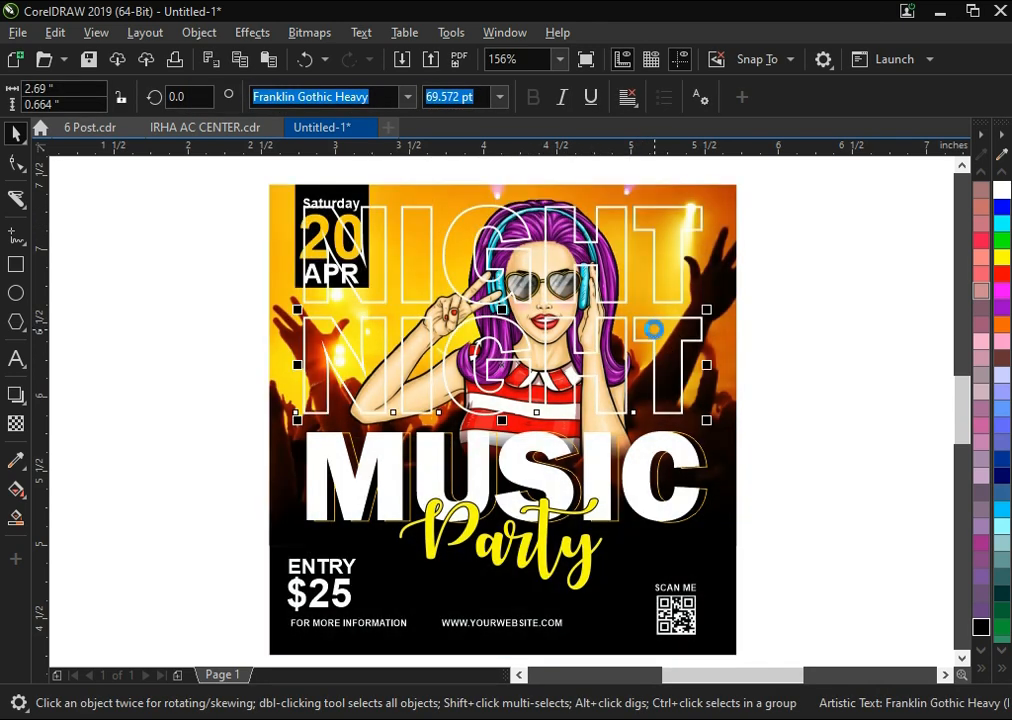
{"action": "key", "text": "ctrl+d"}
{"action": "left_click", "coordinate": [695, 347], "text": "shift"}
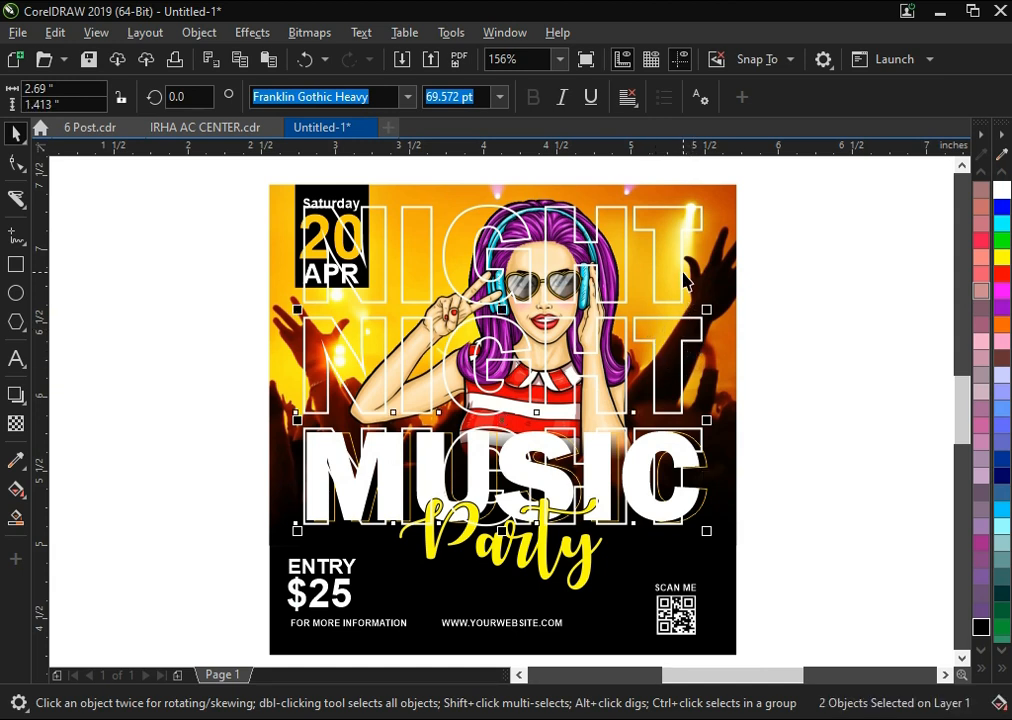
{"action": "left_click", "coordinate": [682, 271], "text": "shift"}
{"action": "right_click", "coordinate": [682, 271]}
{"action": "left_click", "coordinate": [723, 398]}
{"action": "left_click", "coordinate": [722, 576]}
{"action": "left_click", "coordinate": [747, 494]}
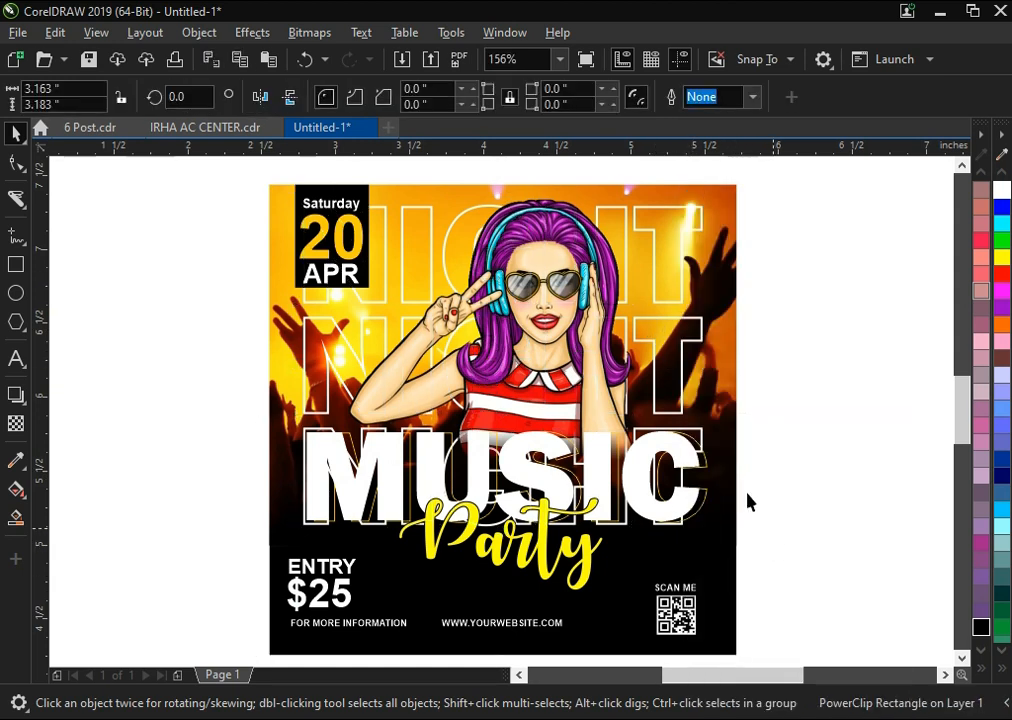
Edit the background PowerClip's contents, delete the lowest NIGHT text and finish editing
{"action": "left_click", "coordinate": [724, 260]}
{"action": "double_click", "coordinate": [707, 244]}
{"action": "left_click", "coordinate": [827, 447]}
{"action": "left_click", "coordinate": [669, 456]}
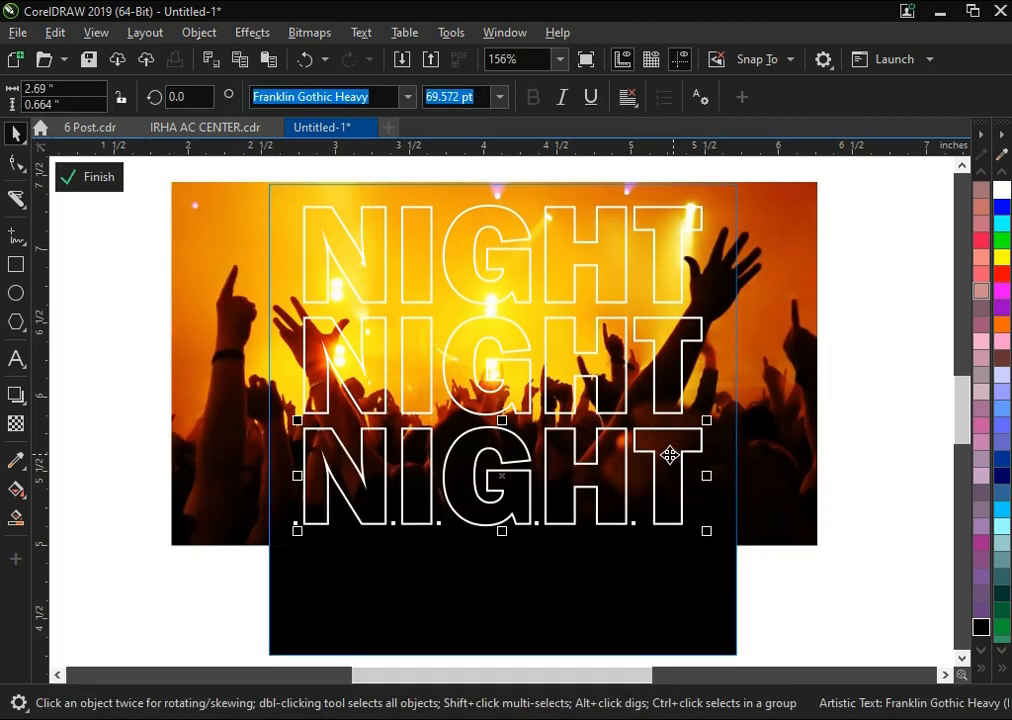
{"action": "key", "text": "Delete"}
{"action": "left_click", "coordinate": [92, 178]}
{"action": "left_click", "coordinate": [94, 406]}
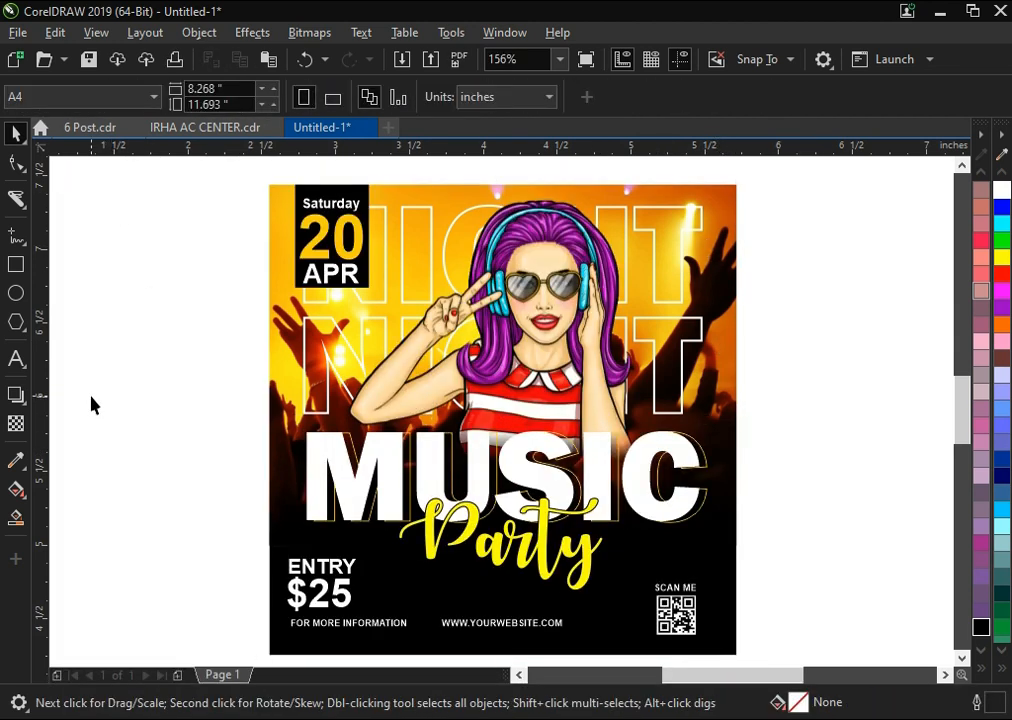